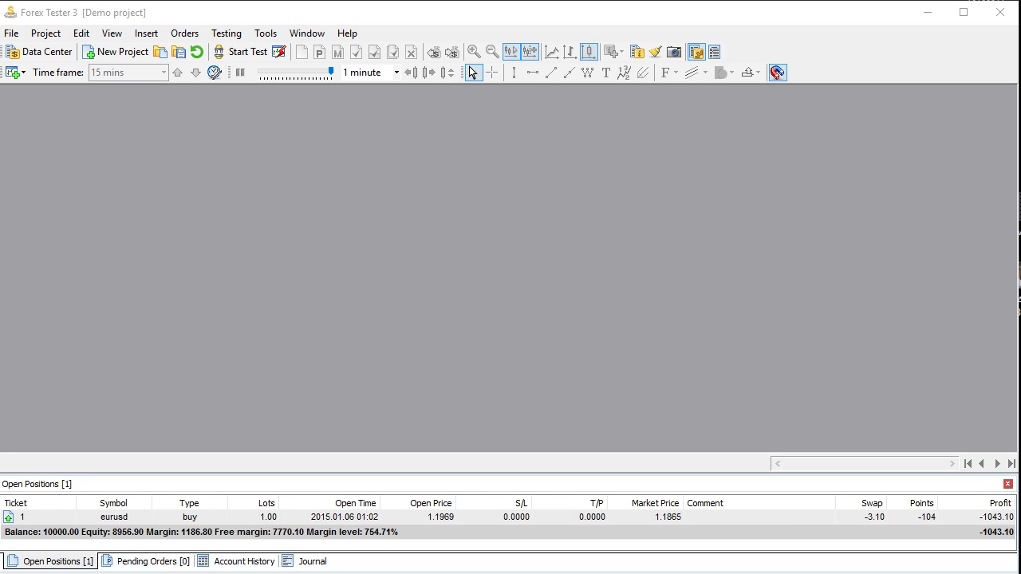
Step: Open the server history update for the AUDUSD symbol in the Data Center
{"action": "left_click", "coordinate": [44, 56]}
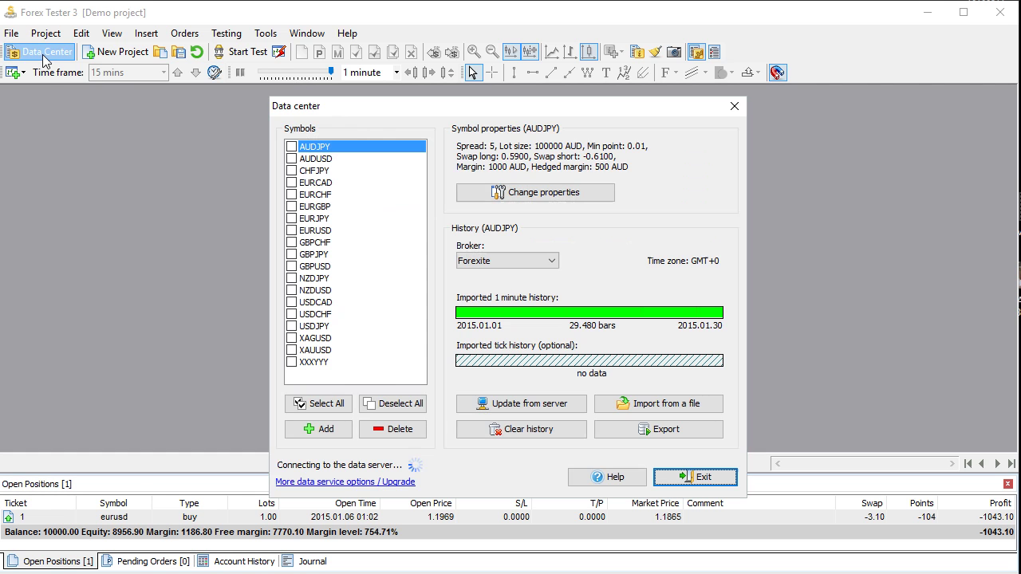
{"action": "left_click", "coordinate": [292, 159]}
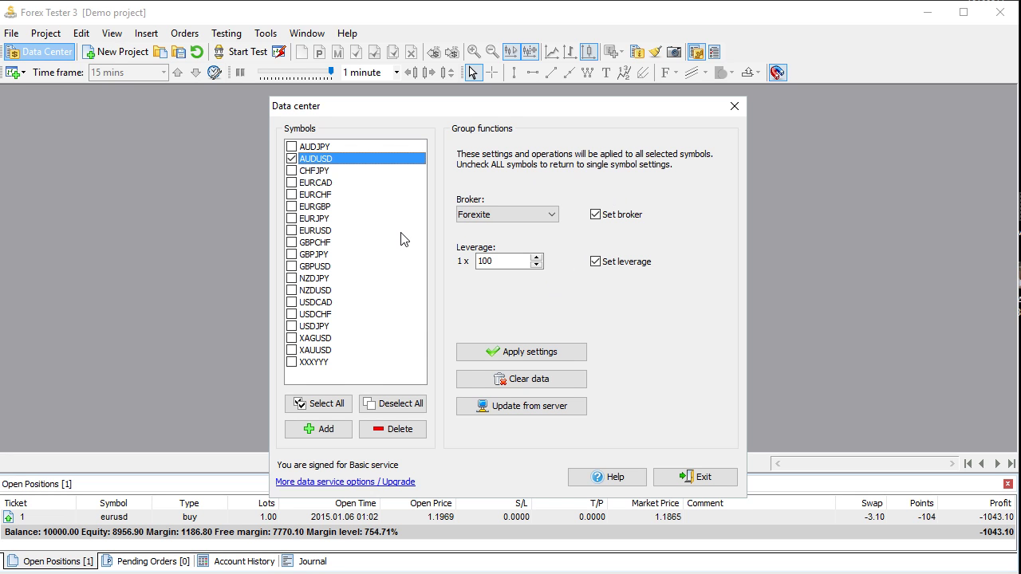
{"action": "left_click", "coordinate": [504, 412]}
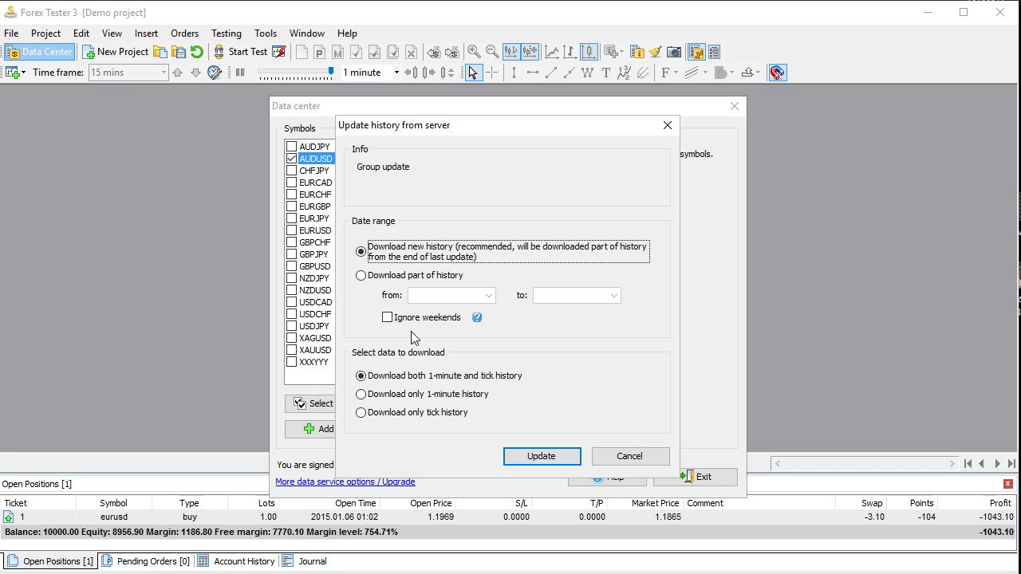
Step: Limit the history download to a partial date range from 2007.09.04 to 2016.09.20
{"action": "left_click", "coordinate": [362, 277]}
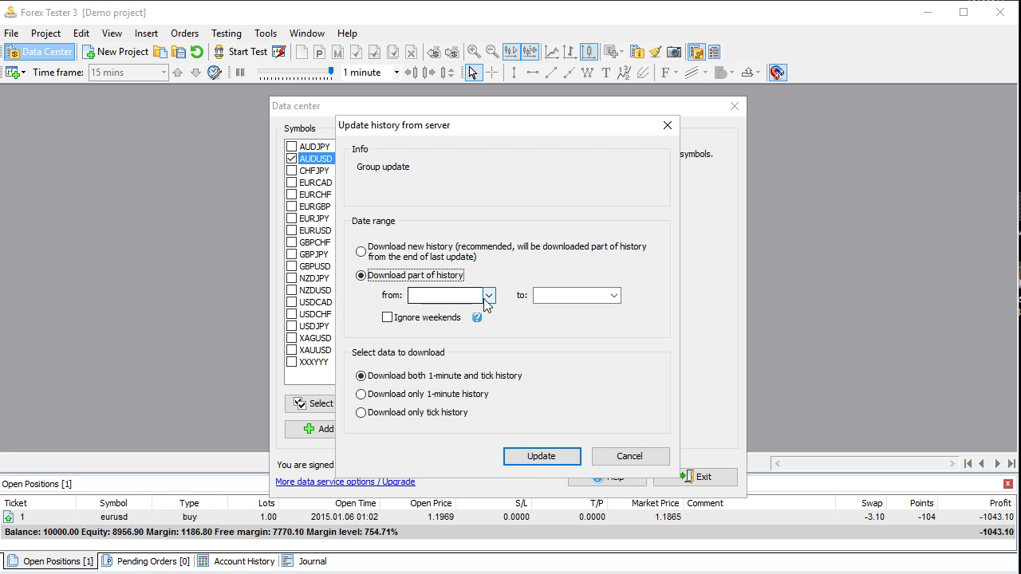
{"action": "left_click", "coordinate": [488, 295]}
{"action": "left_click", "coordinate": [453, 312]}
{"action": "left_click", "coordinate": [453, 312]}
{"action": "left_click", "coordinate": [453, 312]}
{"action": "left_click", "coordinate": [453, 312]}
{"action": "left_click", "coordinate": [453, 312]}
{"action": "left_click", "coordinate": [453, 312]}
{"action": "left_click", "coordinate": [453, 312]}
{"action": "left_click", "coordinate": [453, 312]}
{"action": "left_click", "coordinate": [453, 312]}
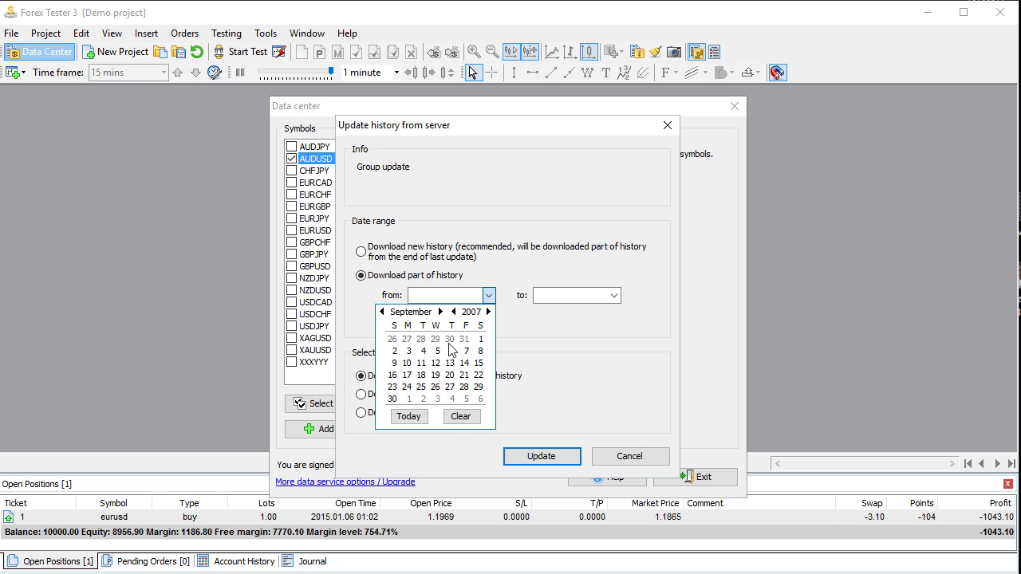
{"action": "left_click", "coordinate": [424, 351]}
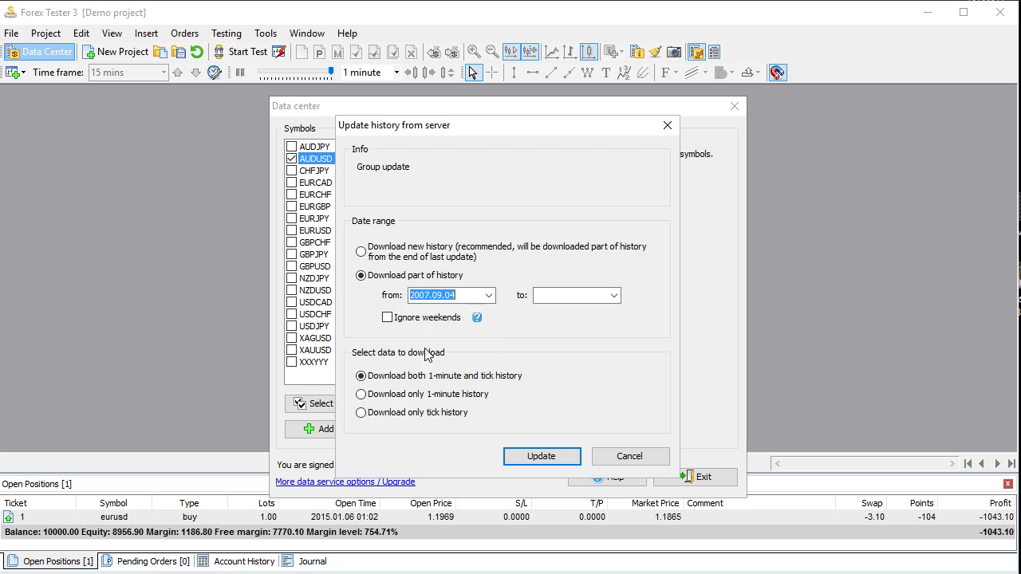
{"action": "left_click", "coordinate": [613, 295]}
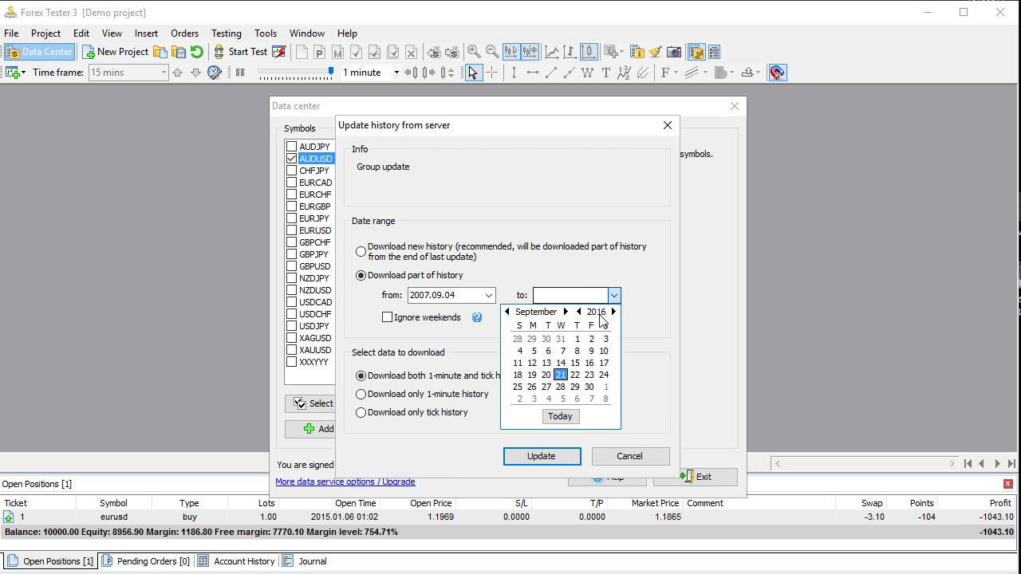
{"action": "left_click", "coordinate": [546, 376]}
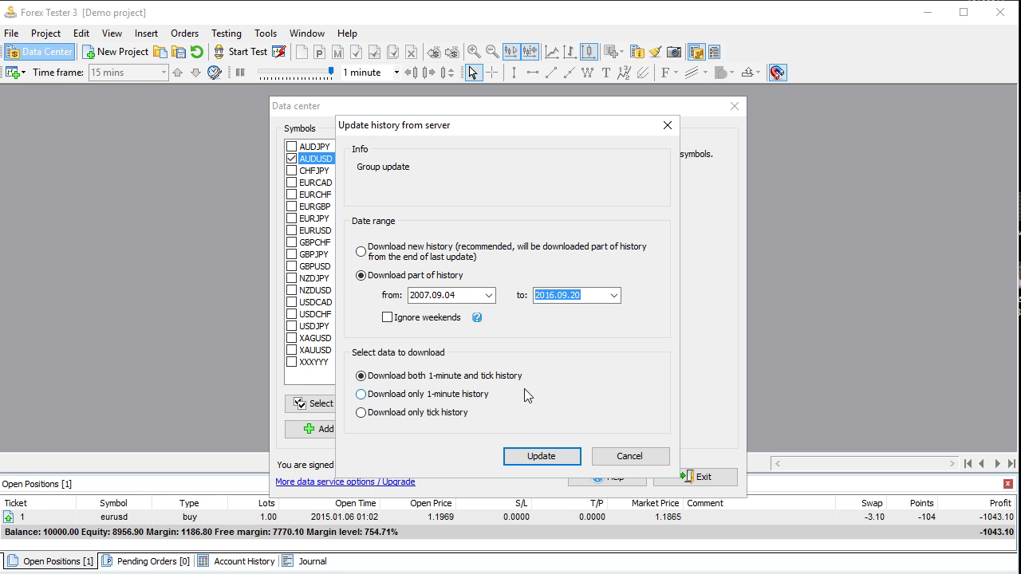
Step: Choose to download only the 1-minute history and run the AUDUSD update to completion
{"action": "left_click", "coordinate": [363, 397]}
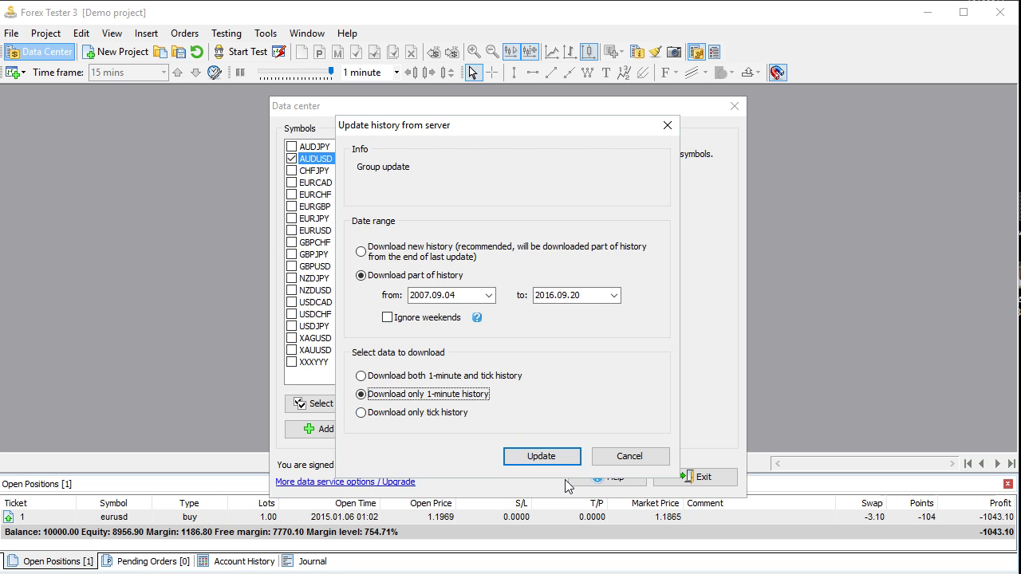
{"action": "left_click", "coordinate": [535, 458]}
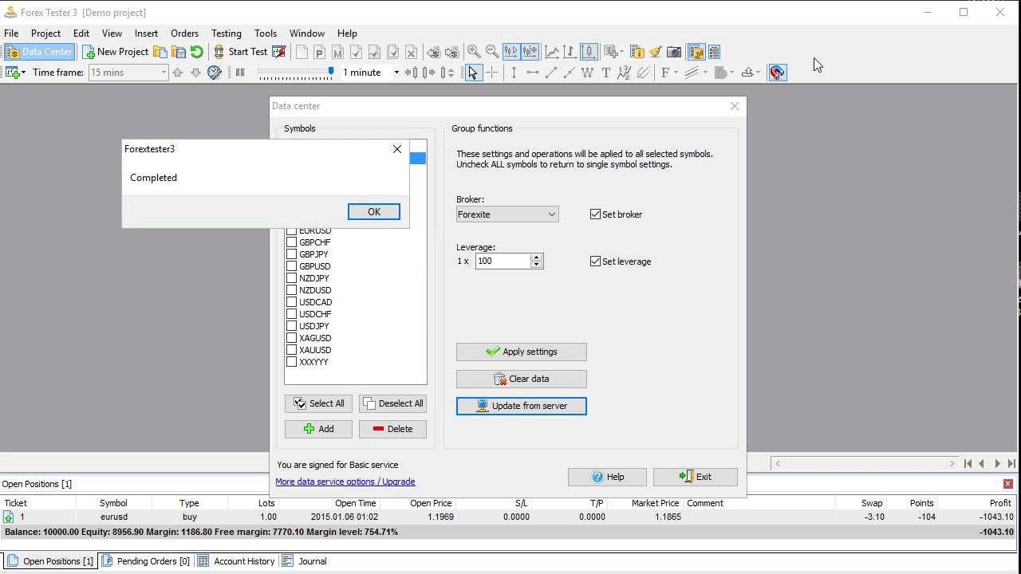
{"action": "left_click", "coordinate": [376, 213]}
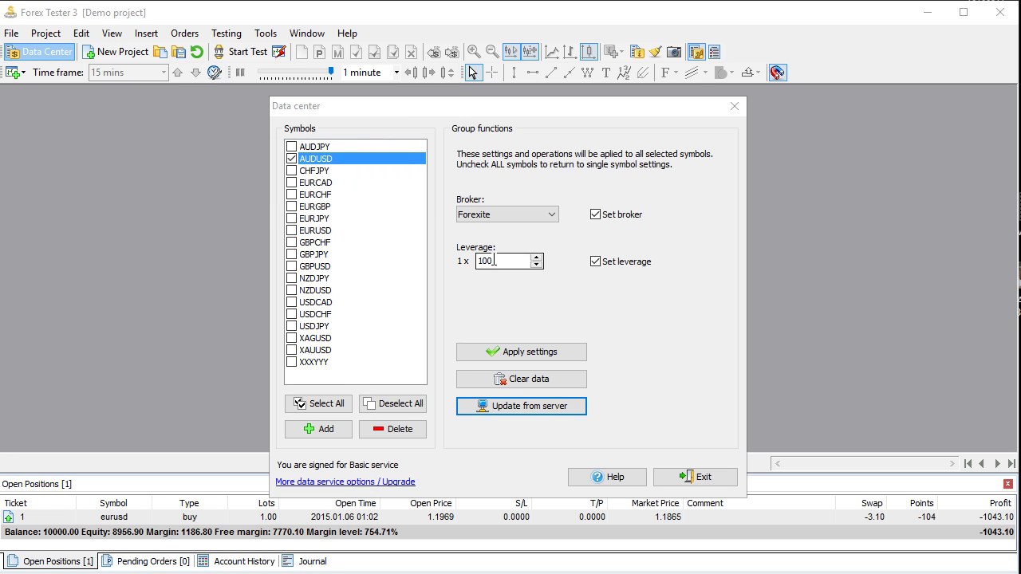
Step: Apply the broker and leverage settings to AUDUSD and close the Data Center
{"action": "left_click", "coordinate": [525, 353]}
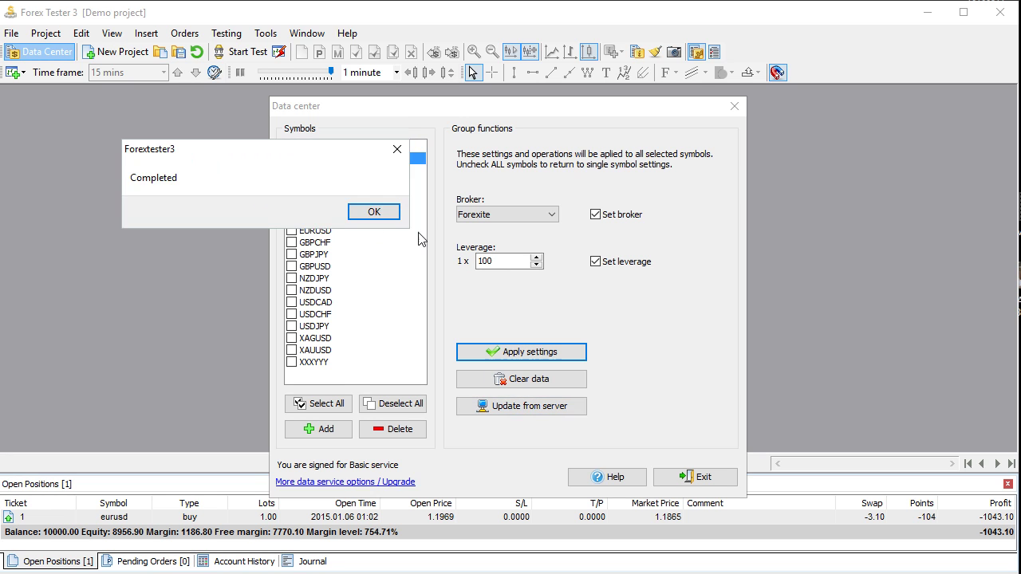
{"action": "left_click", "coordinate": [372, 213]}
{"action": "left_click", "coordinate": [702, 483]}
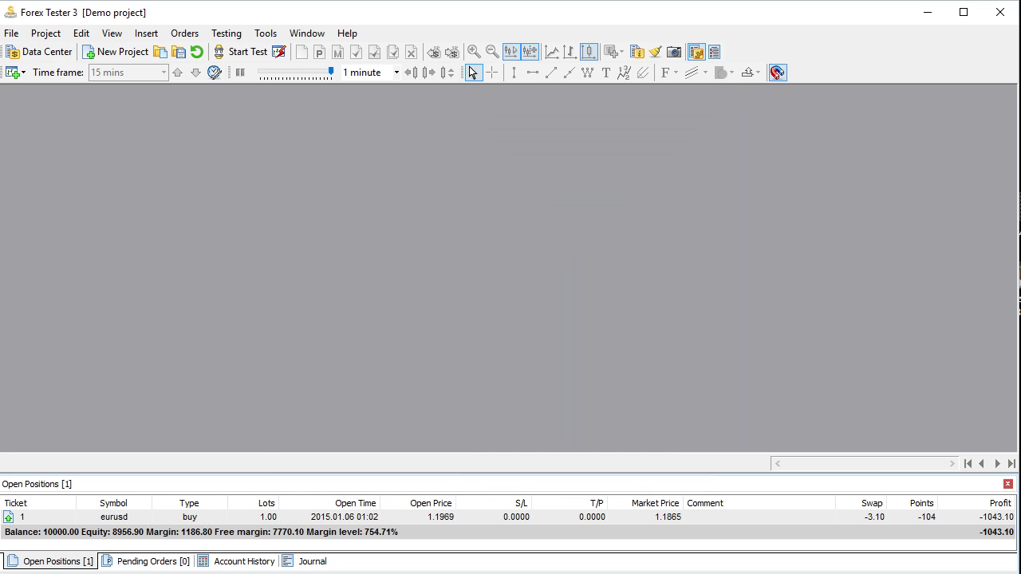
Step: Start a new project named Video, keeping the initial deposit of 10000 USD
{"action": "left_click", "coordinate": [45, 34]}
{"action": "left_click", "coordinate": [64, 53]}
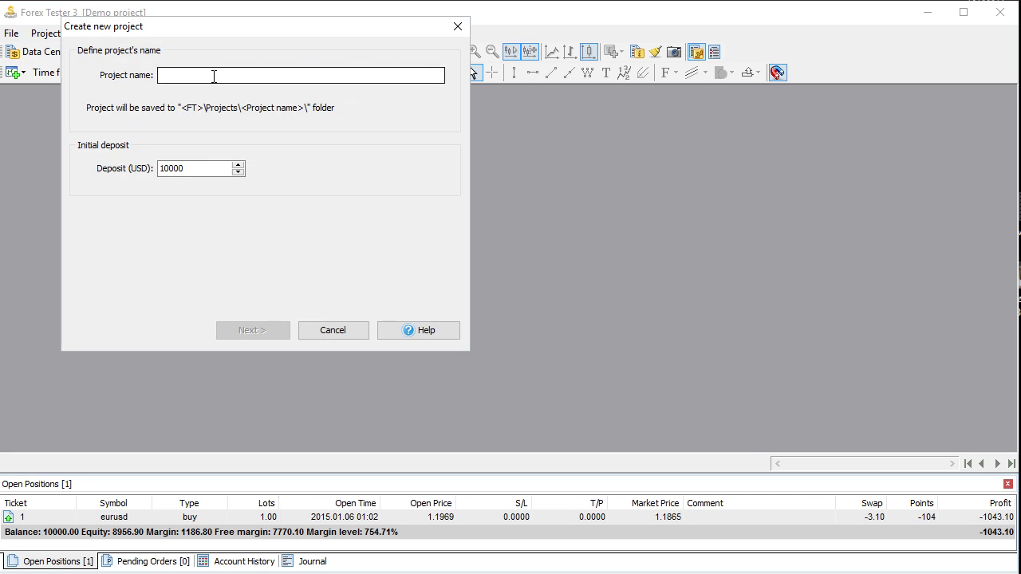
{"action": "type", "text": "Video"}
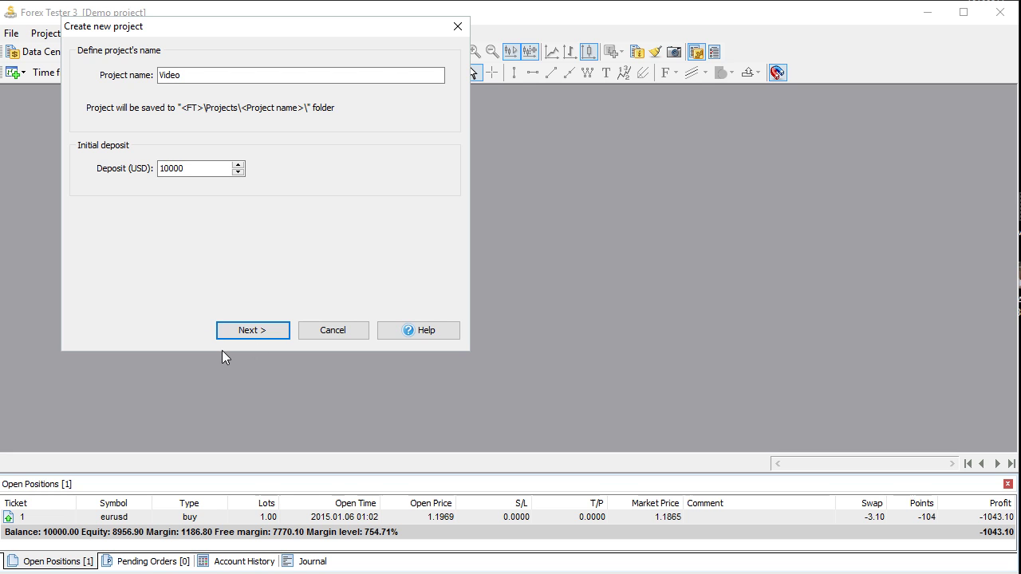
{"action": "left_click", "coordinate": [260, 332]}
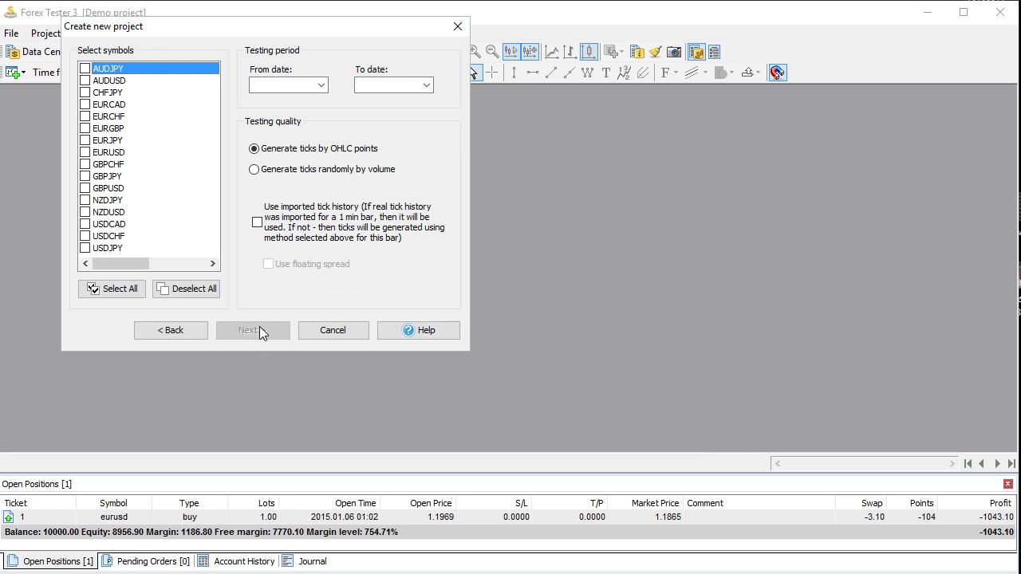
Step: Select AUDUSD as the project's symbol and create the project with the default testing period, quality and start date
{"action": "left_click", "coordinate": [85, 81]}
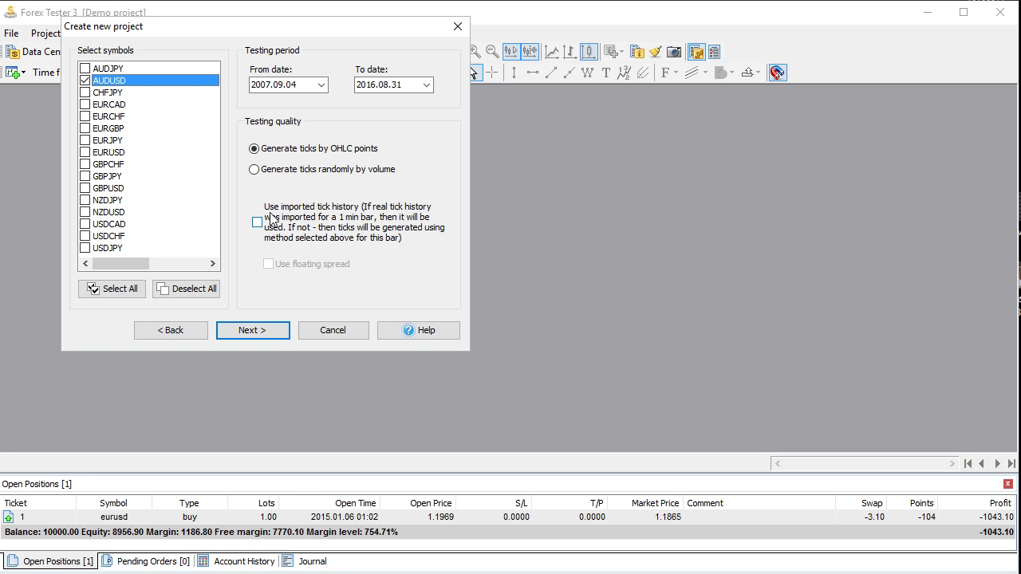
{"action": "left_click", "coordinate": [261, 338]}
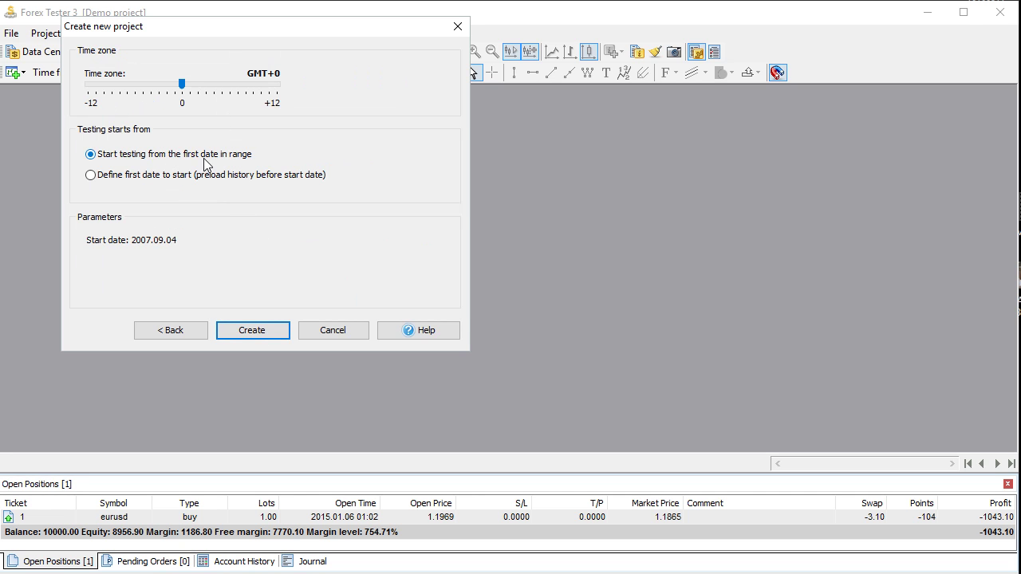
{"action": "left_click", "coordinate": [254, 331]}
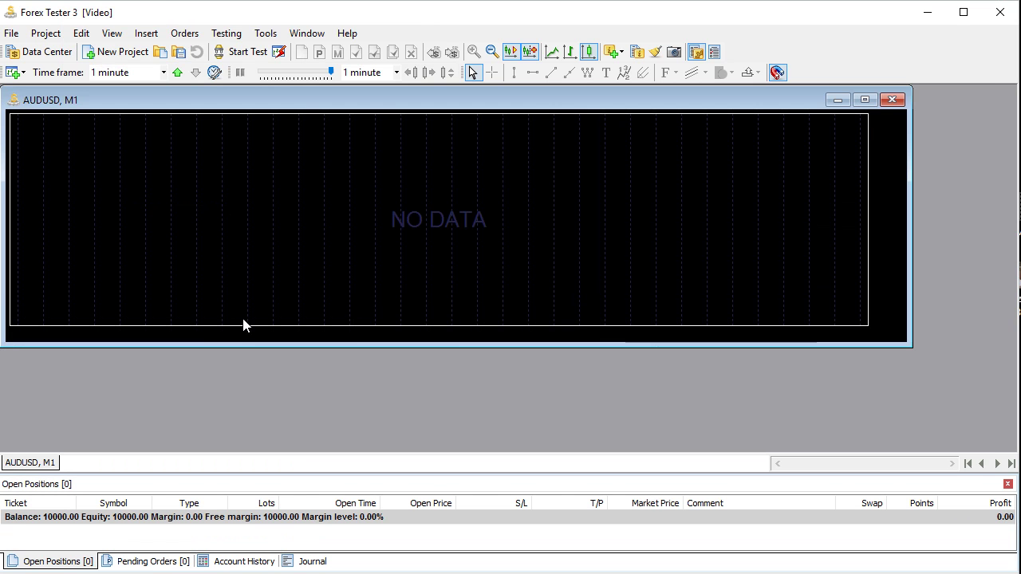
Step: Maximize the AUDUSD chart and set its time frame to 1 hour
{"action": "left_click", "coordinate": [865, 100]}
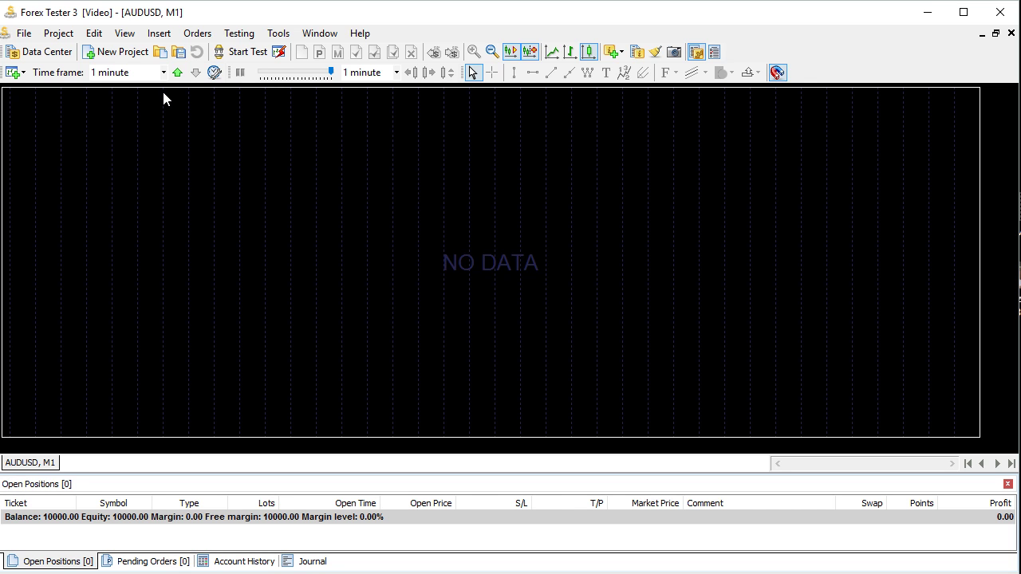
{"action": "left_click", "coordinate": [164, 73]}
{"action": "left_click", "coordinate": [122, 138]}
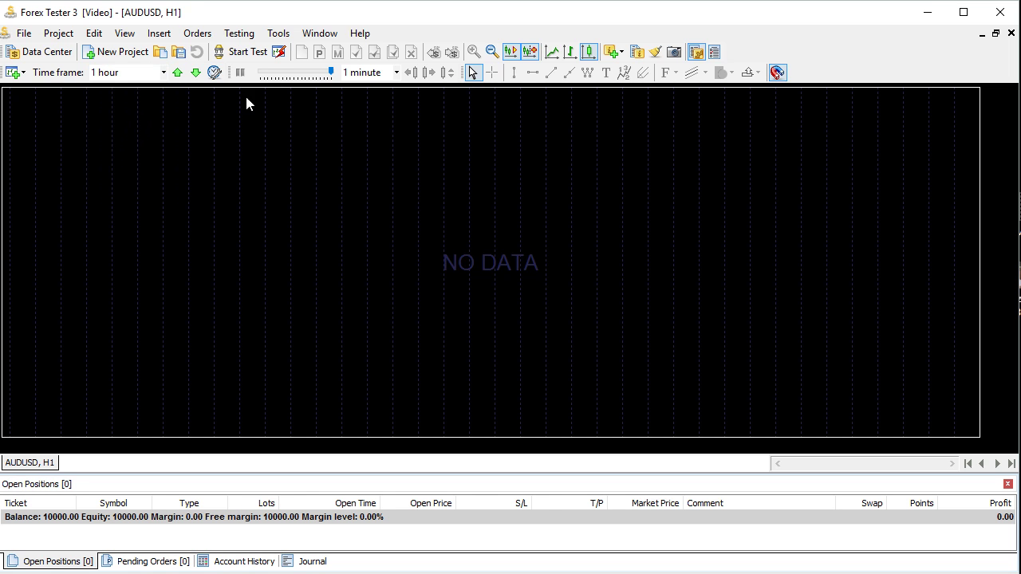
Step: Set the testing step to 5 mins, then run the test and pause it on 5 September 2007
{"action": "left_click", "coordinate": [373, 73]}
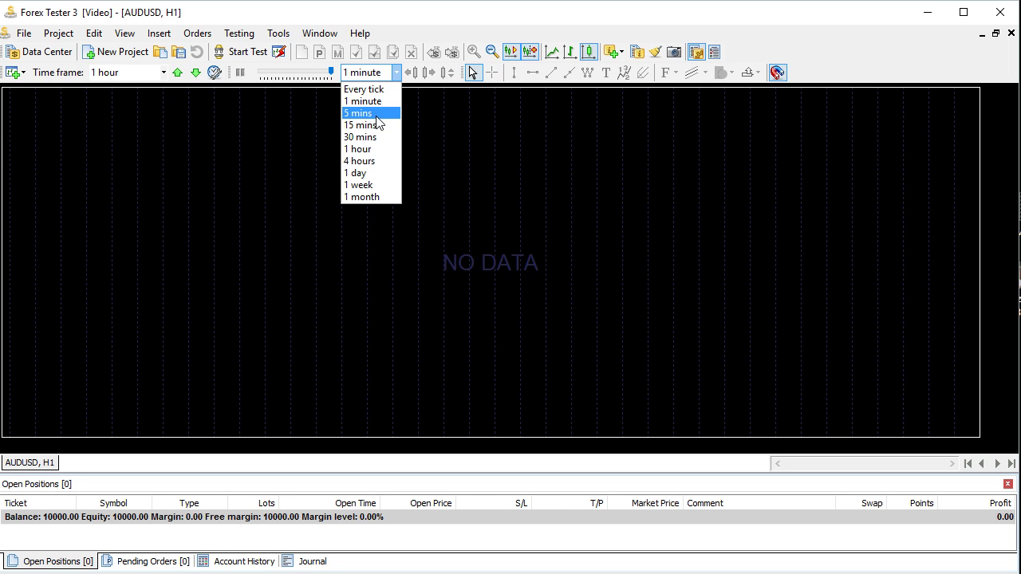
{"action": "left_click", "coordinate": [377, 115]}
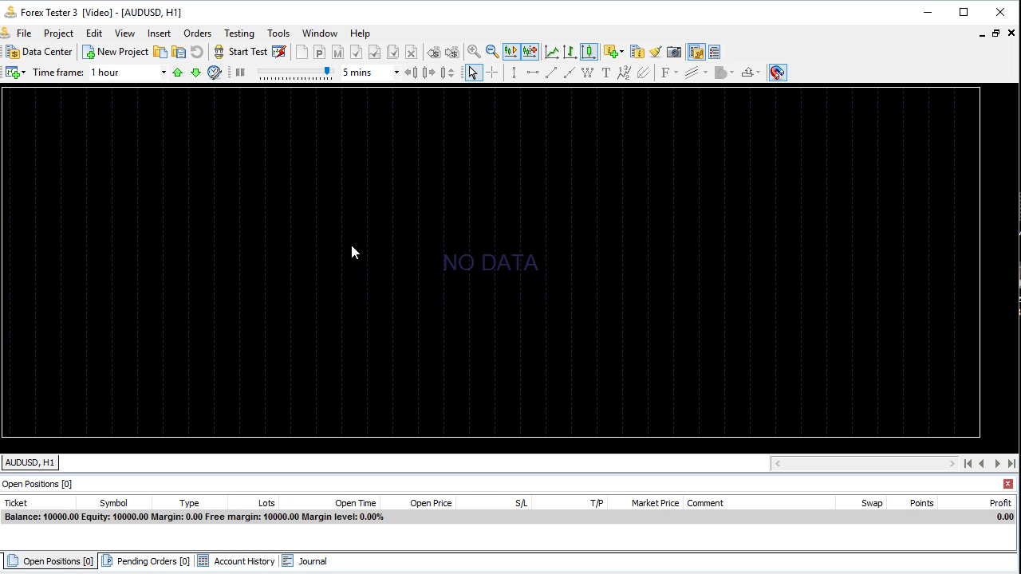
{"action": "left_click", "coordinate": [244, 57]}
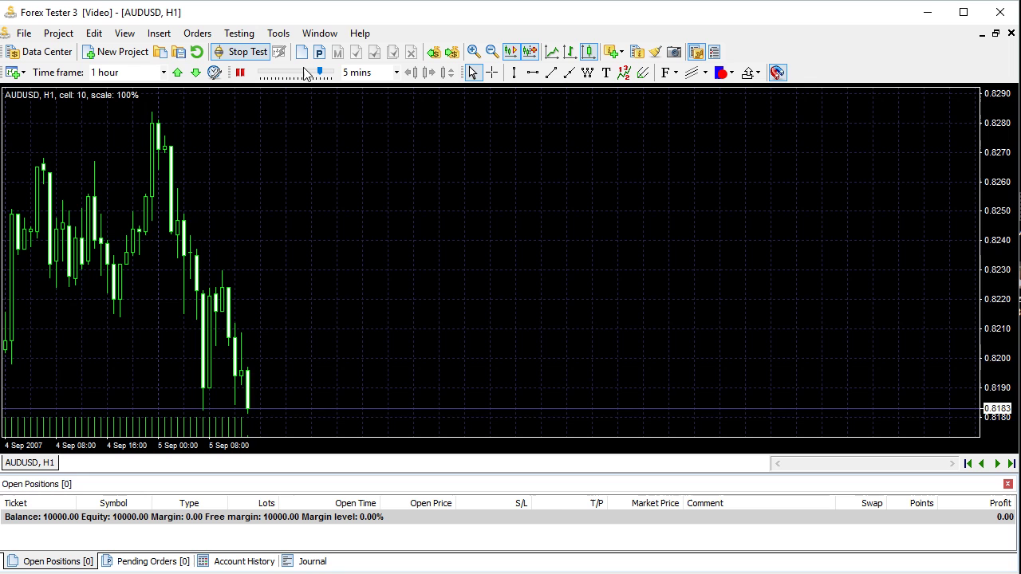
{"action": "left_click", "coordinate": [244, 74]}
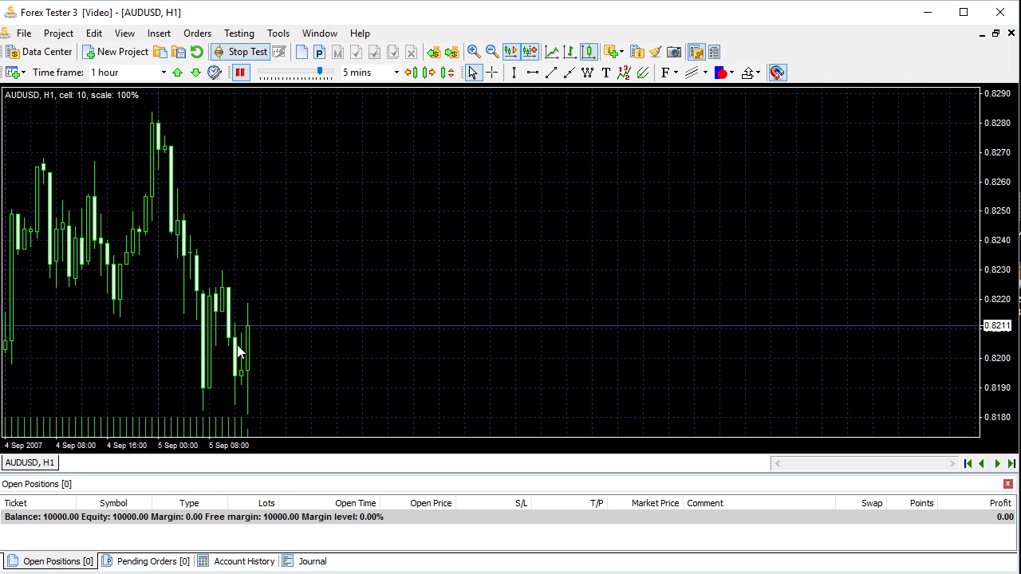
Step: Draw two horizontal lines across the AUDUSD chart, at 0.8215 and at 0.8268
{"action": "left_click", "coordinate": [474, 52]}
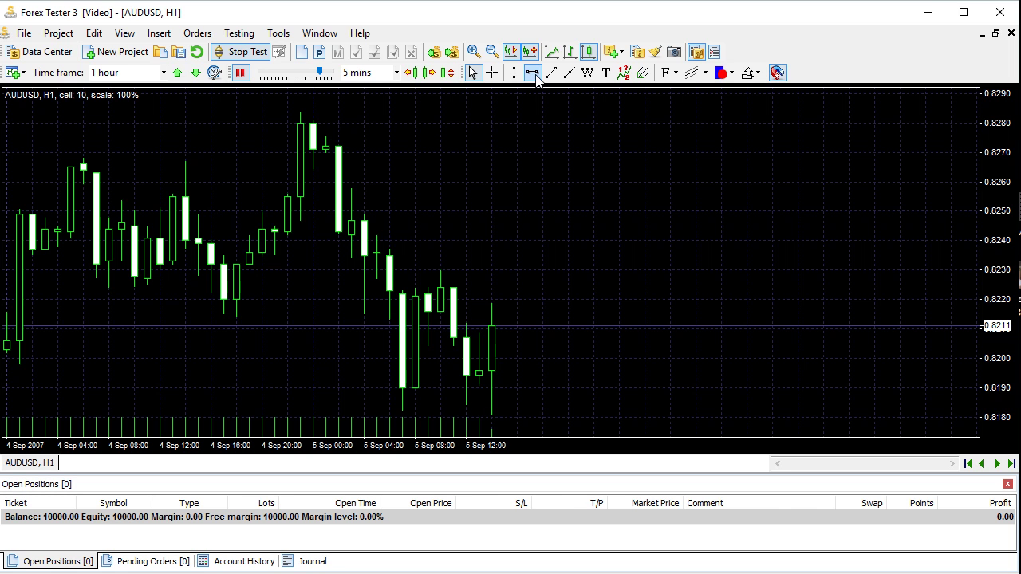
{"action": "left_click", "coordinate": [492, 73]}
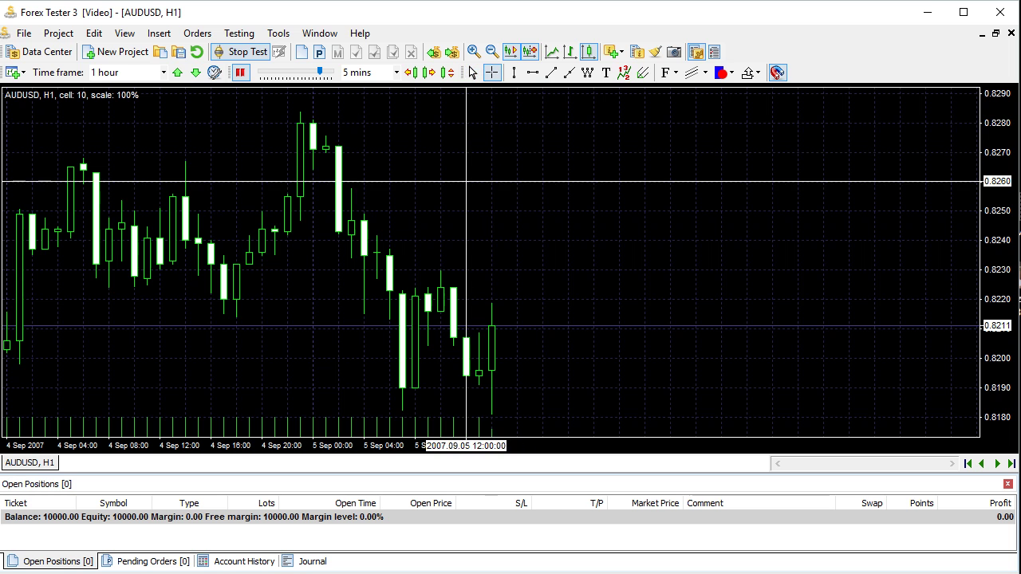
{"action": "left_click", "coordinate": [532, 72]}
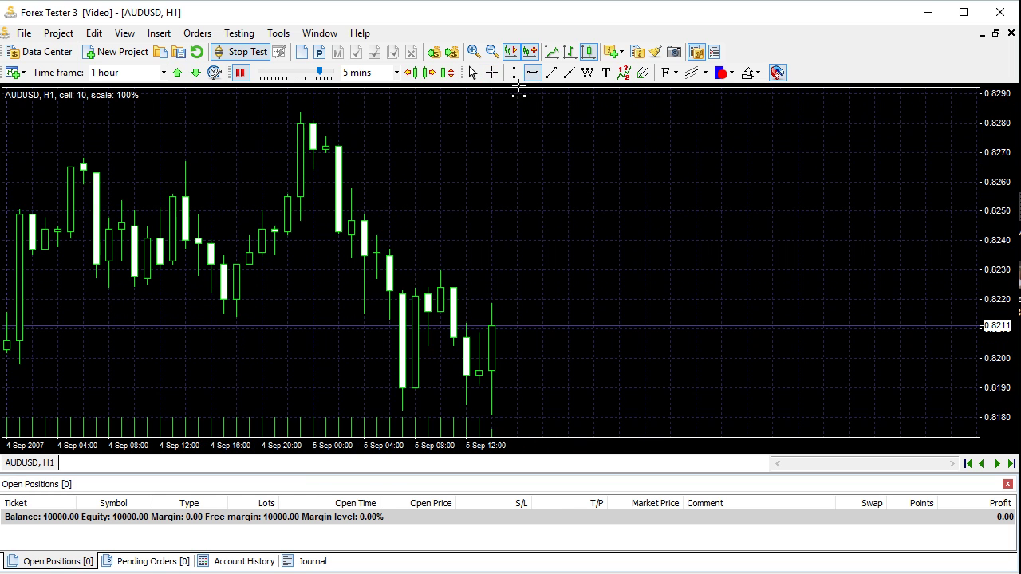
{"action": "left_click", "coordinate": [154, 316]}
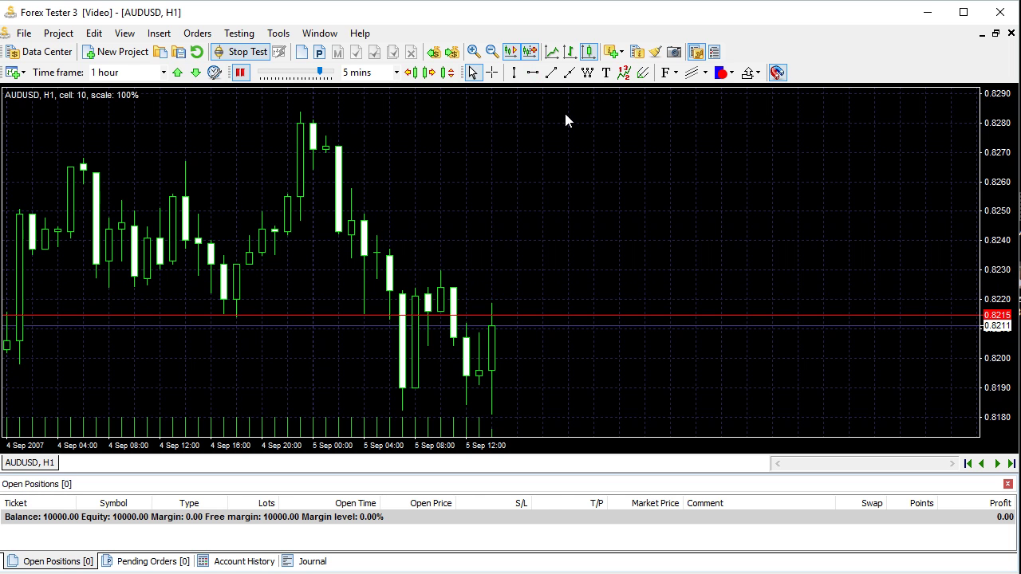
{"action": "left_click", "coordinate": [532, 73]}
{"action": "left_click", "coordinate": [119, 157]}
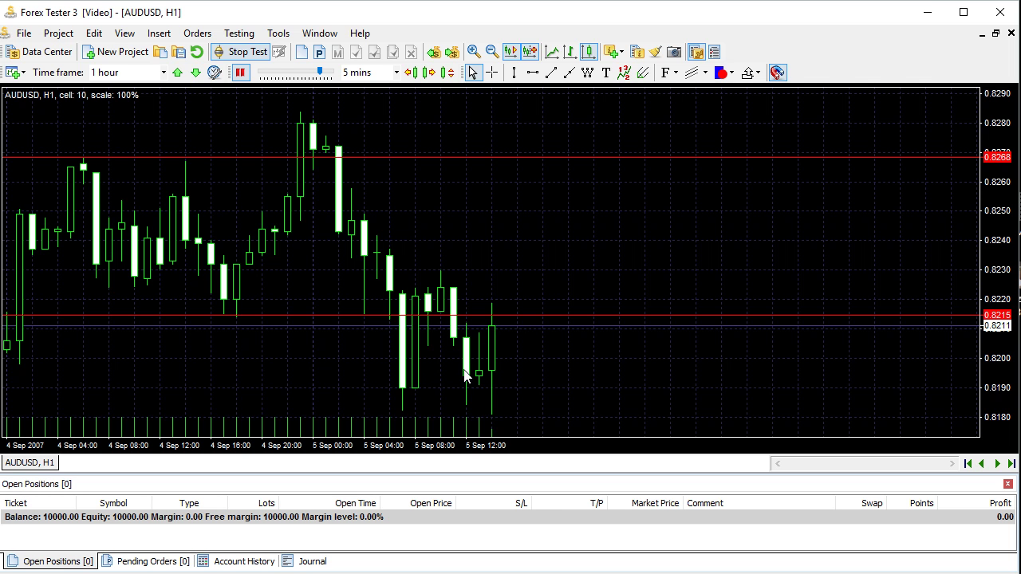
Step: Set up a pending Sell Stop order for AUDUSD at 0.8180, keeping its dialog clear of the latest candles
{"action": "left_click_drag", "start_coordinate": [983, 201], "coordinate": [984, 225]}
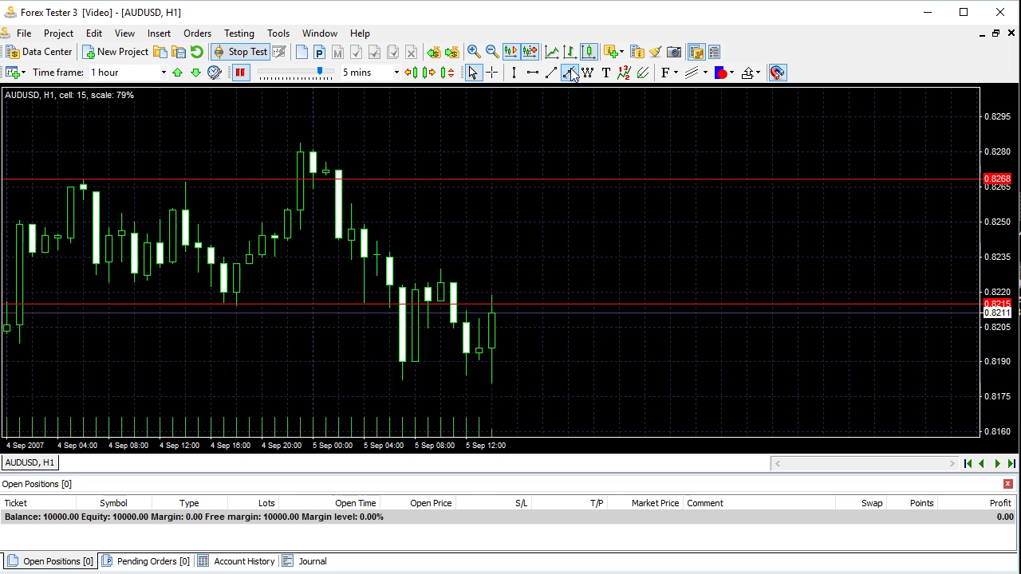
{"action": "left_click", "coordinate": [492, 73]}
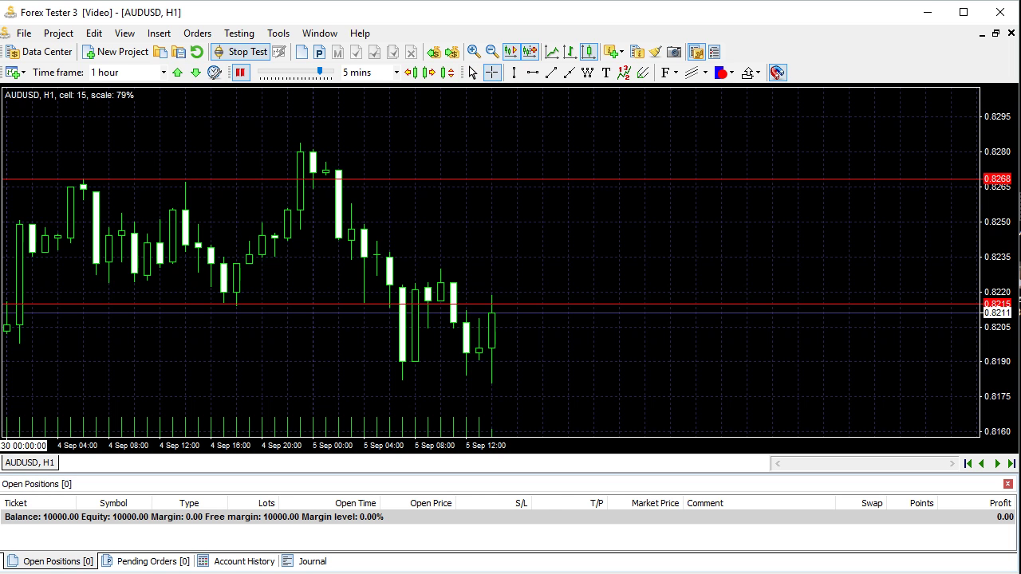
{"action": "right_click", "coordinate": [530, 387]}
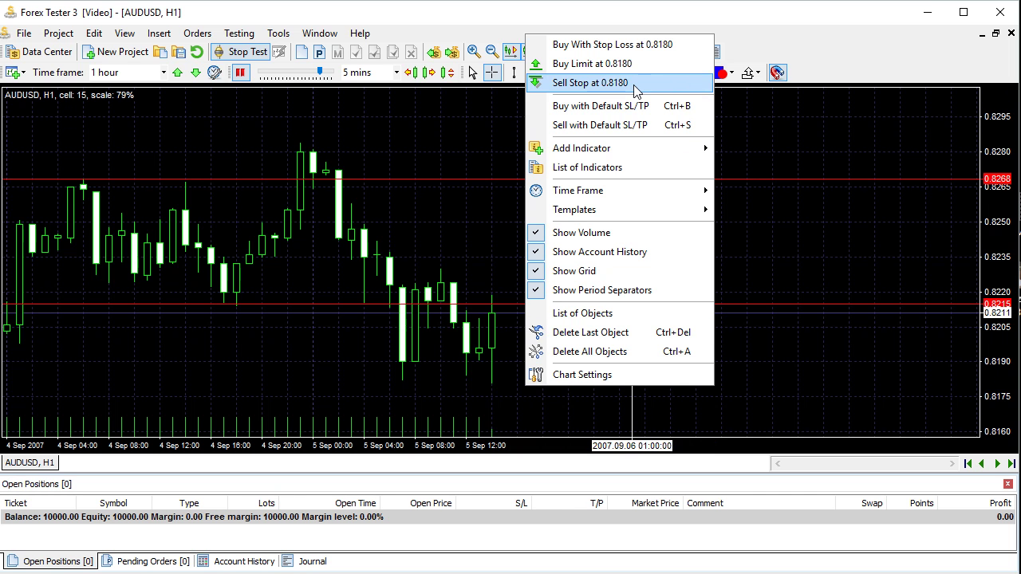
{"action": "left_click", "coordinate": [591, 82]}
{"action": "left_click_drag", "start_coordinate": [560, 170], "coordinate": [855, 91]}
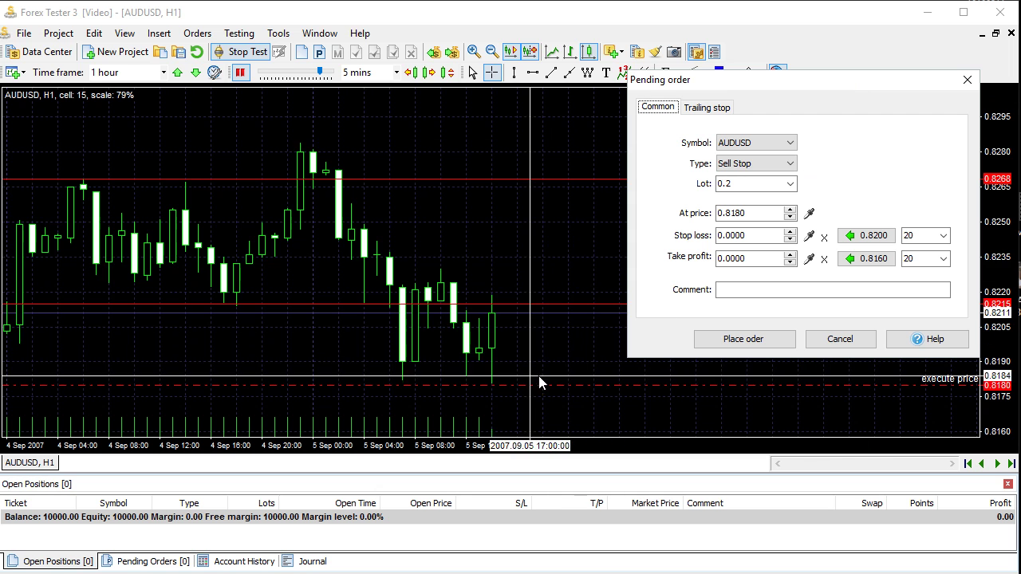
Step: Set the Sell Stop order's stop loss to 0.8234 on the chart and place the order
{"action": "left_click", "coordinate": [808, 236]}
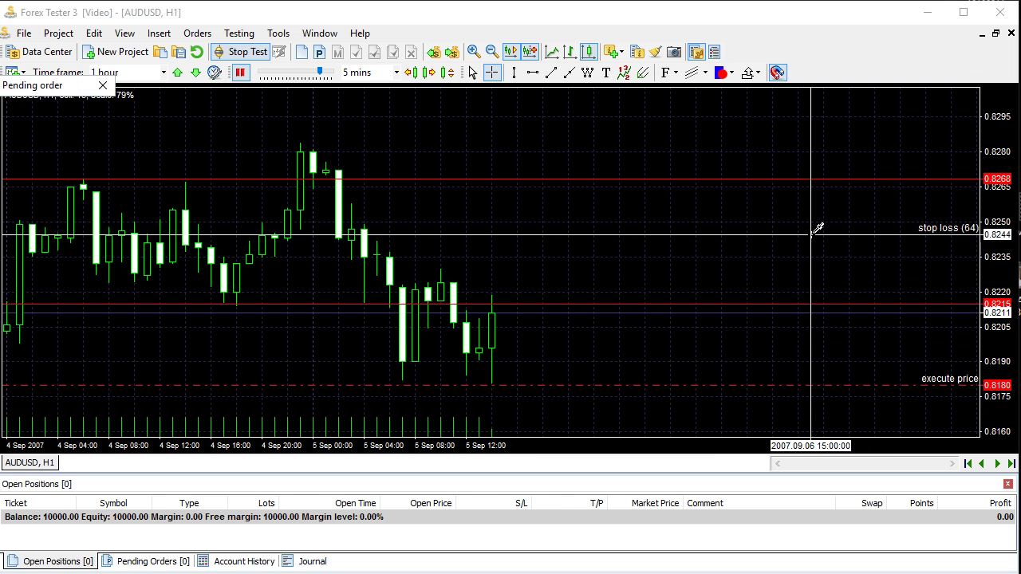
{"action": "left_click", "coordinate": [453, 258]}
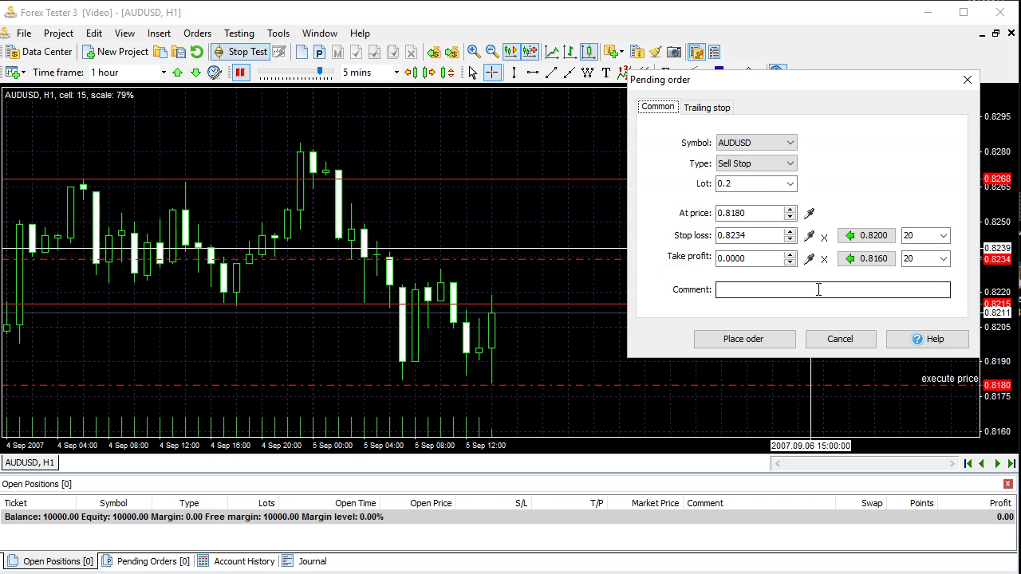
{"action": "left_click", "coordinate": [771, 339]}
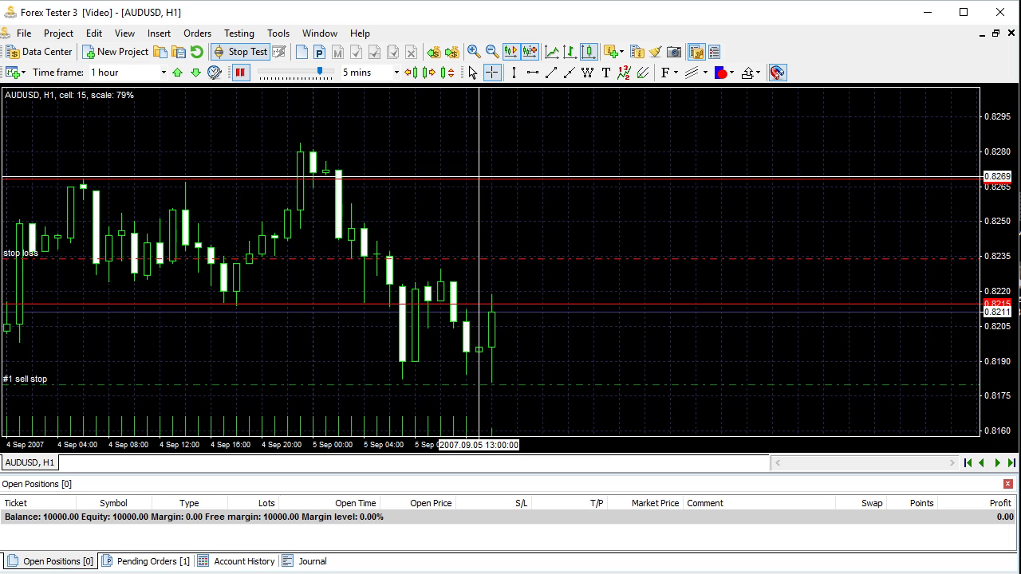
Step: Delete both horizontal lines, at 0.8268 and 0.8215, from the AUDUSD chart
{"action": "key", "text": "Escape"}
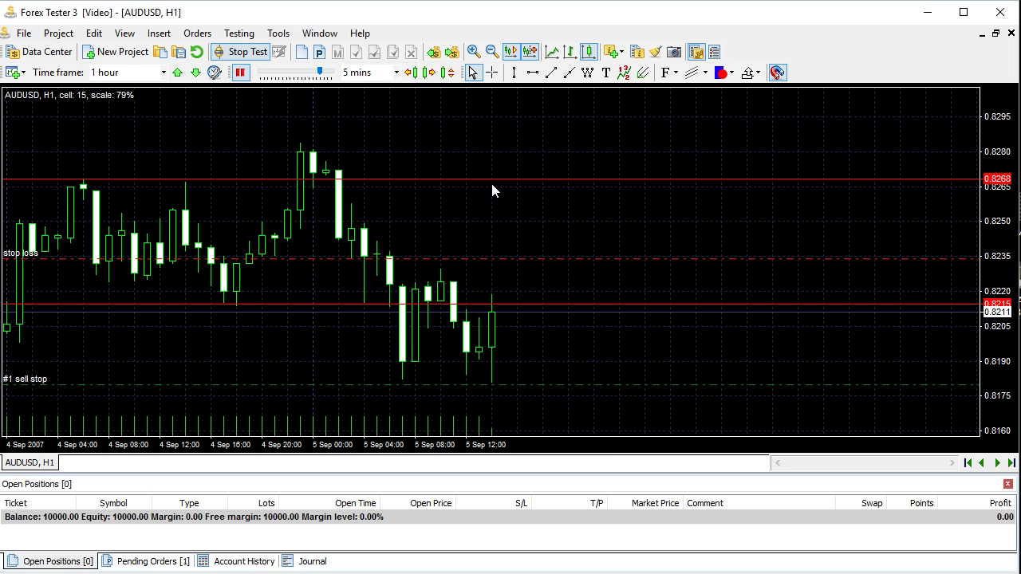
{"action": "left_click", "coordinate": [491, 178]}
{"action": "key", "text": "Delete"}
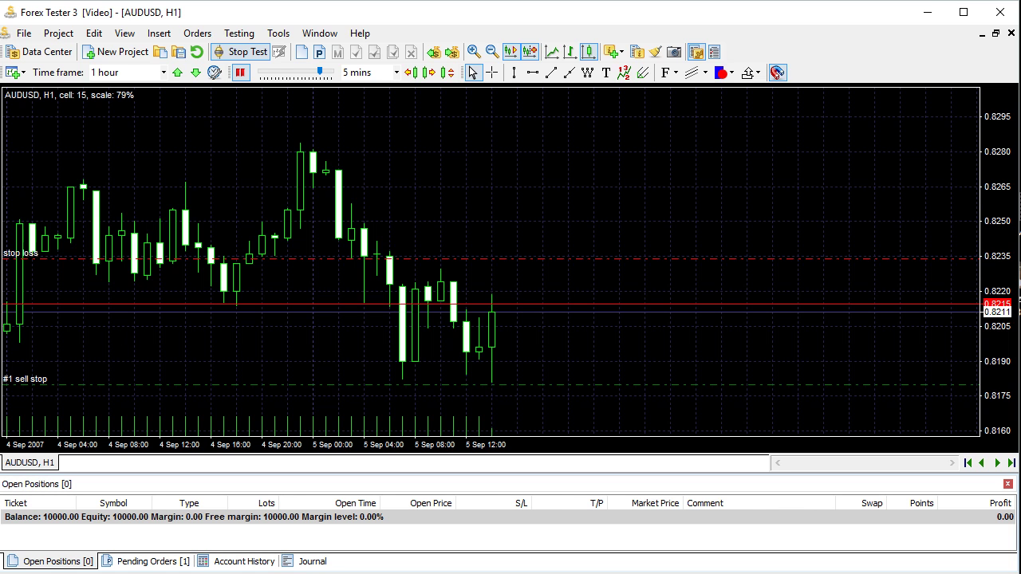
{"action": "left_click", "coordinate": [528, 305]}
{"action": "key", "text": "Delete"}
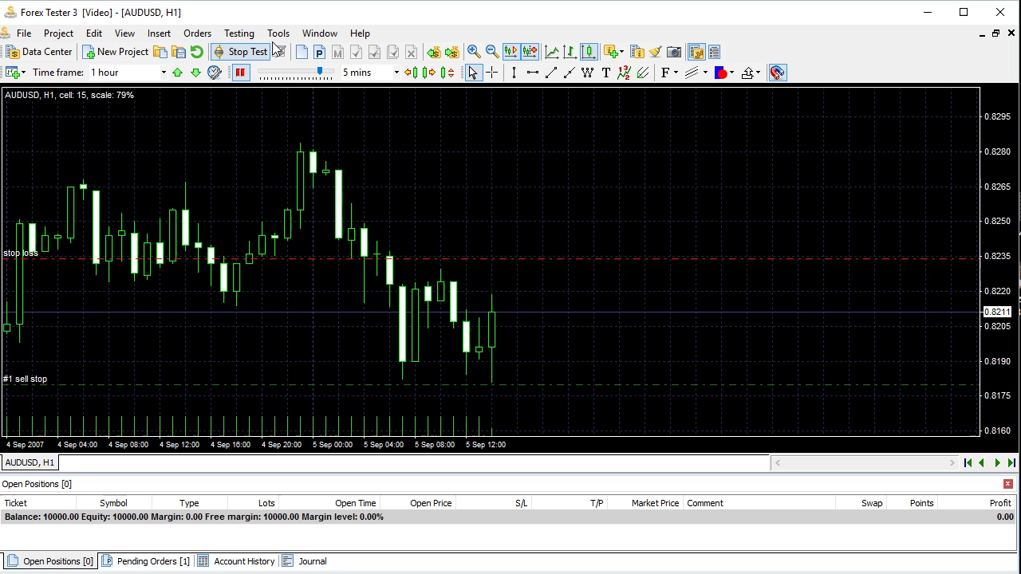
Step: Resume the test, raise its speed to the maximum, and pause it late on 6 September 2007
{"action": "left_click", "coordinate": [242, 73]}
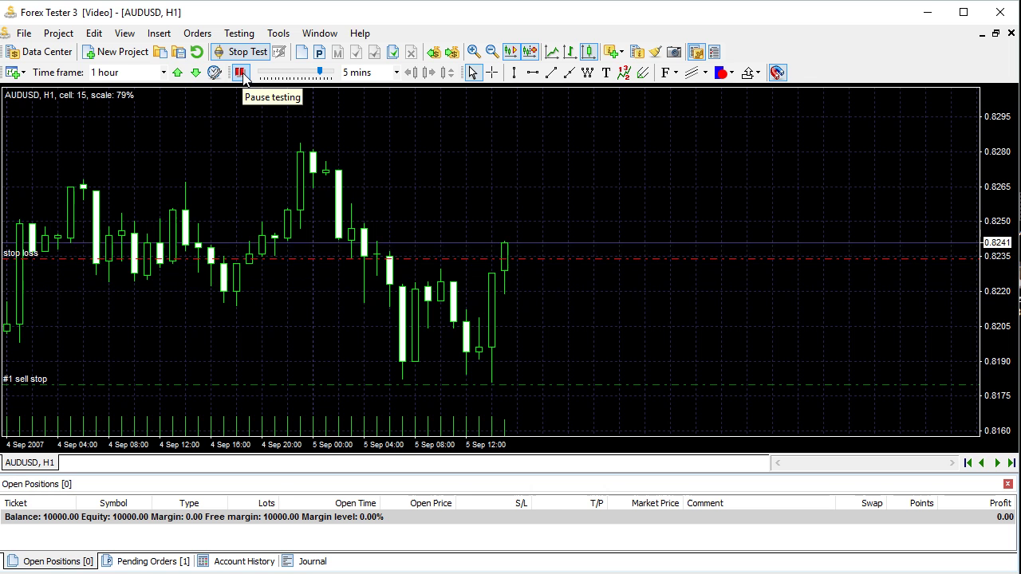
{"action": "left_click_drag", "start_coordinate": [320, 73], "coordinate": [327, 73]}
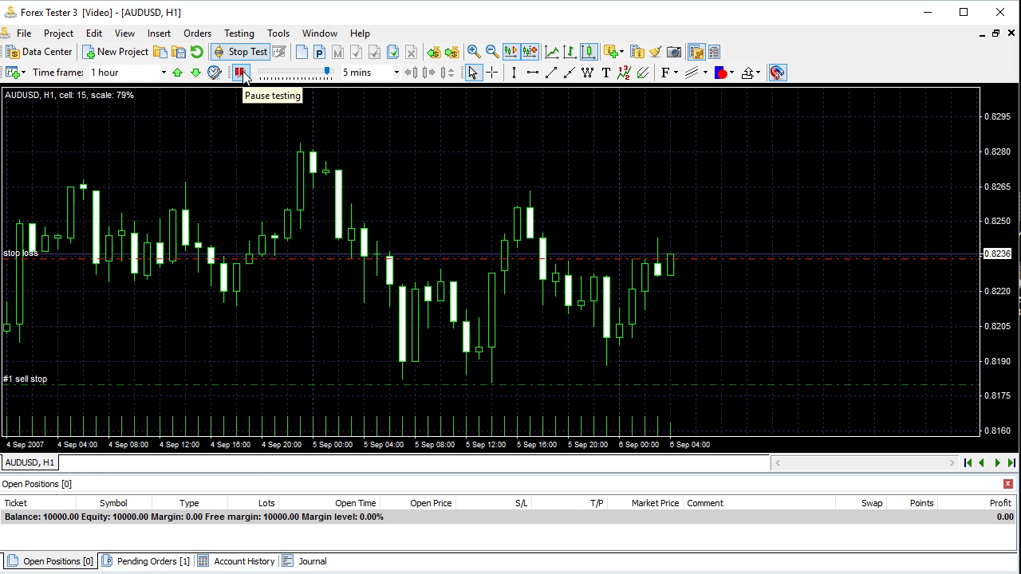
{"action": "left_click", "coordinate": [331, 72]}
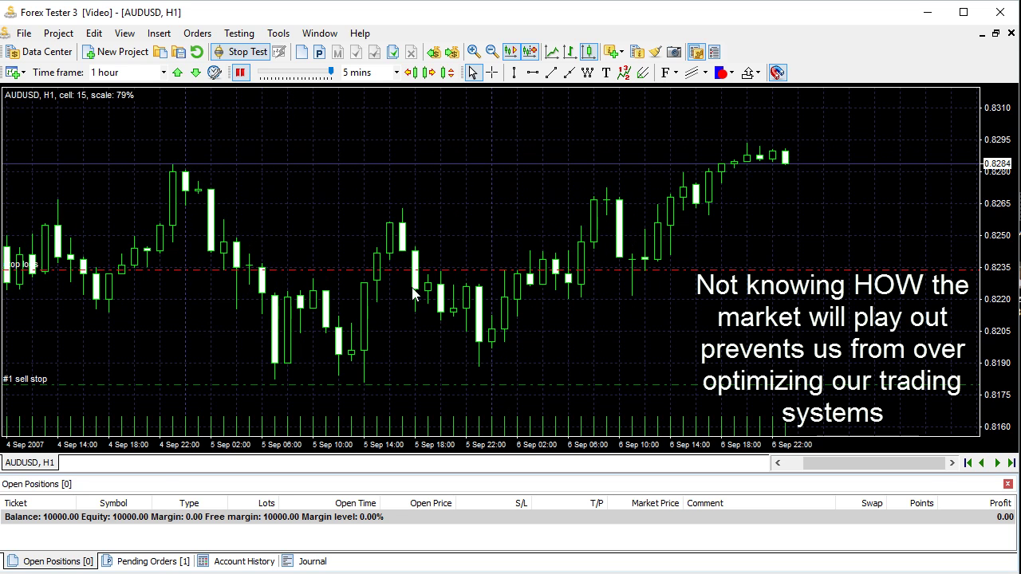
Step: Delete the pending AUDUSD sell stop order
{"action": "left_click", "coordinate": [152, 561]}
{"action": "right_click", "coordinate": [186, 517]}
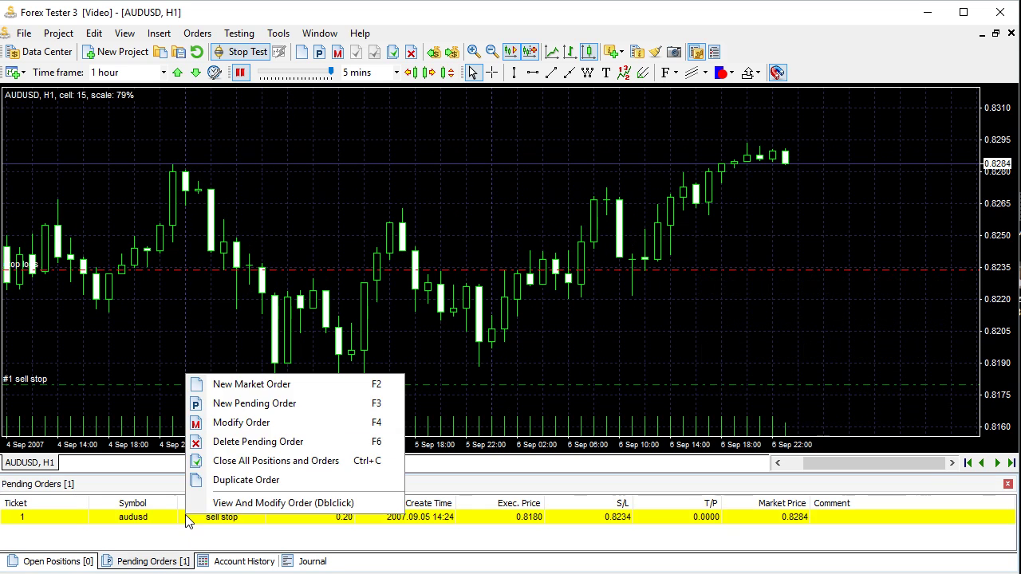
{"action": "left_click", "coordinate": [231, 443]}
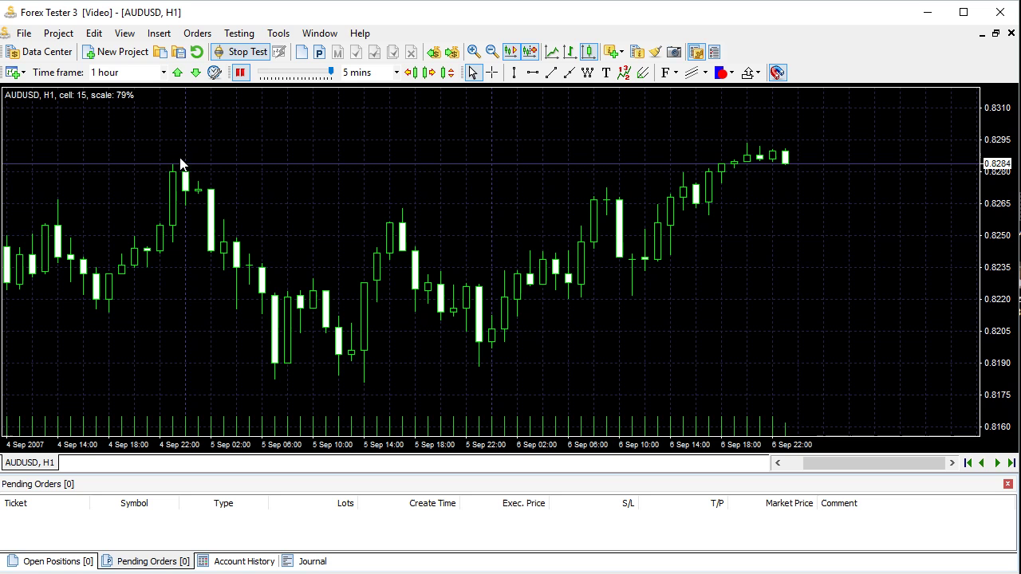
Step: Place a pending Buy Stop order for AUDUSD at 0.8295 with a 0.2 lot and a stop loss at 0.8220
{"action": "middle_click", "coordinate": [692, 145]}
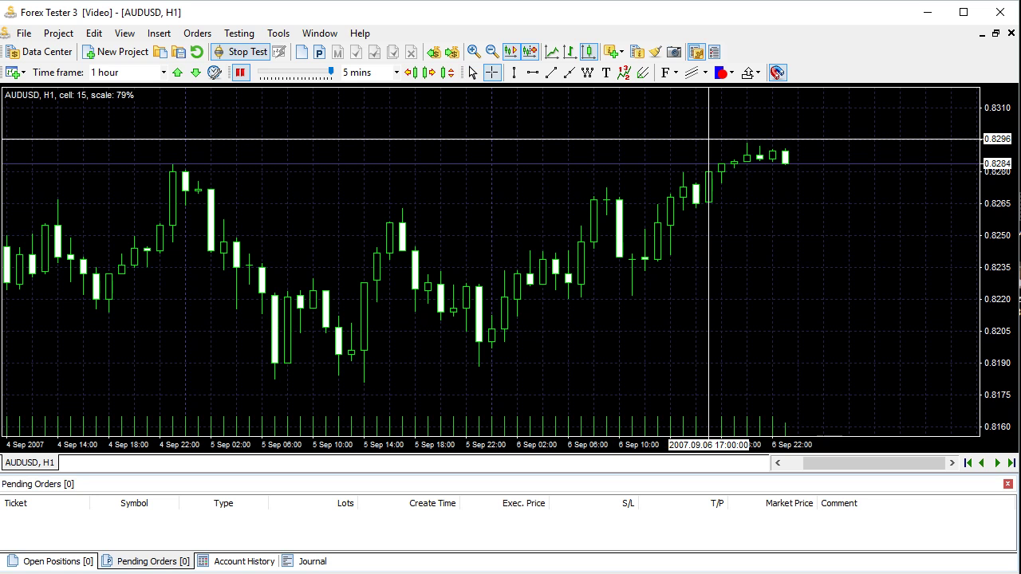
{"action": "right_click", "coordinate": [709, 139]}
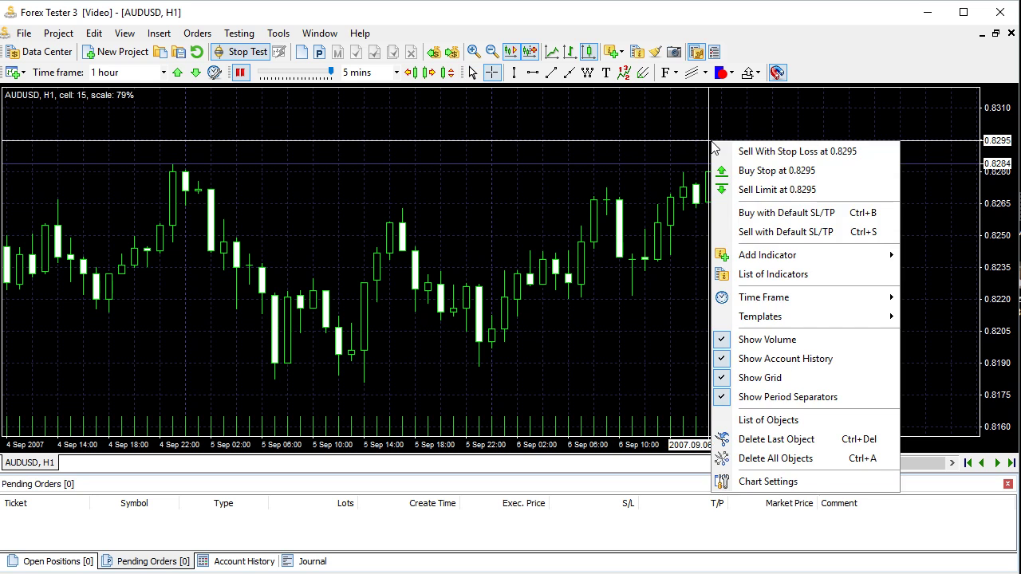
{"action": "left_click", "coordinate": [746, 168]}
{"action": "left_click_drag", "start_coordinate": [816, 92], "coordinate": [347, 135]}
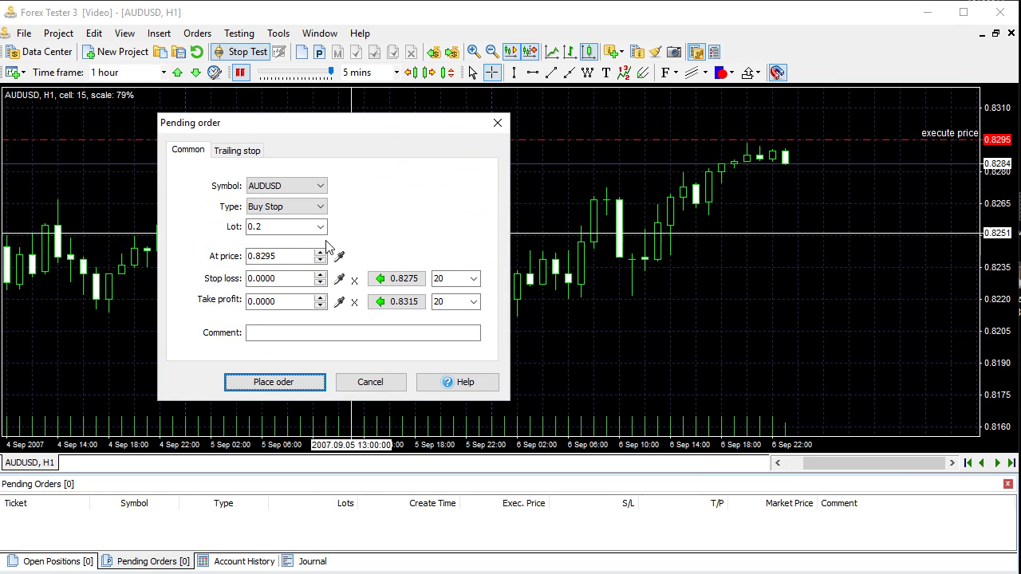
{"action": "left_click", "coordinate": [339, 280]}
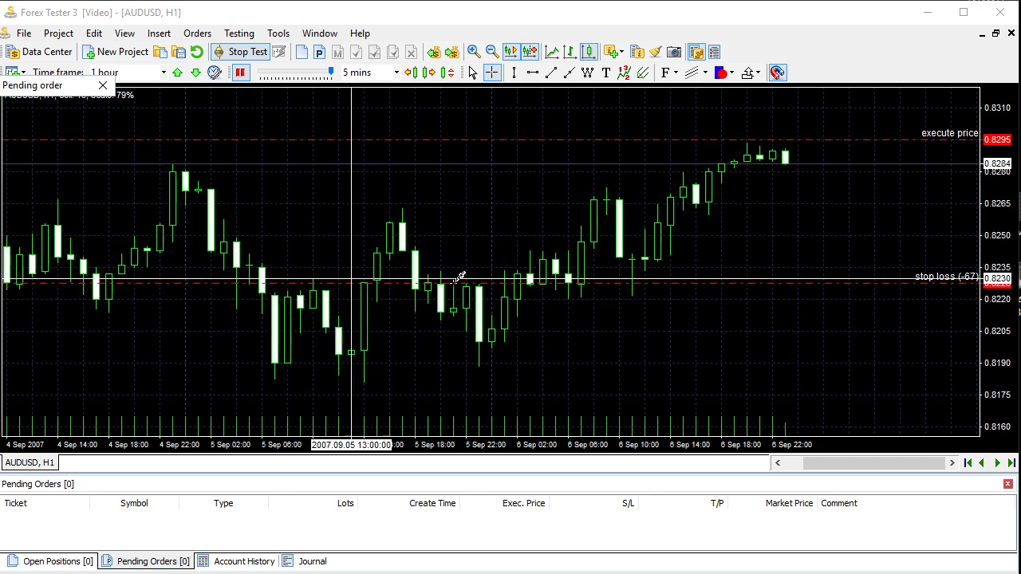
{"action": "left_click", "coordinate": [670, 299]}
{"action": "left_click", "coordinate": [299, 388]}
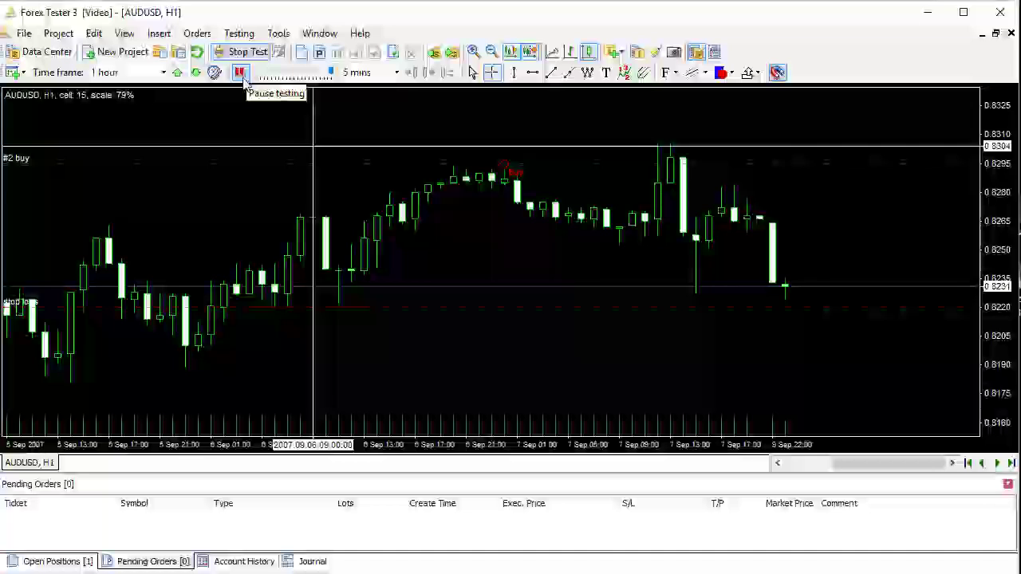
Step: Run the test, pause it on 10 September 2007, and display the account history of closed trades
{"action": "left_click", "coordinate": [240, 72]}
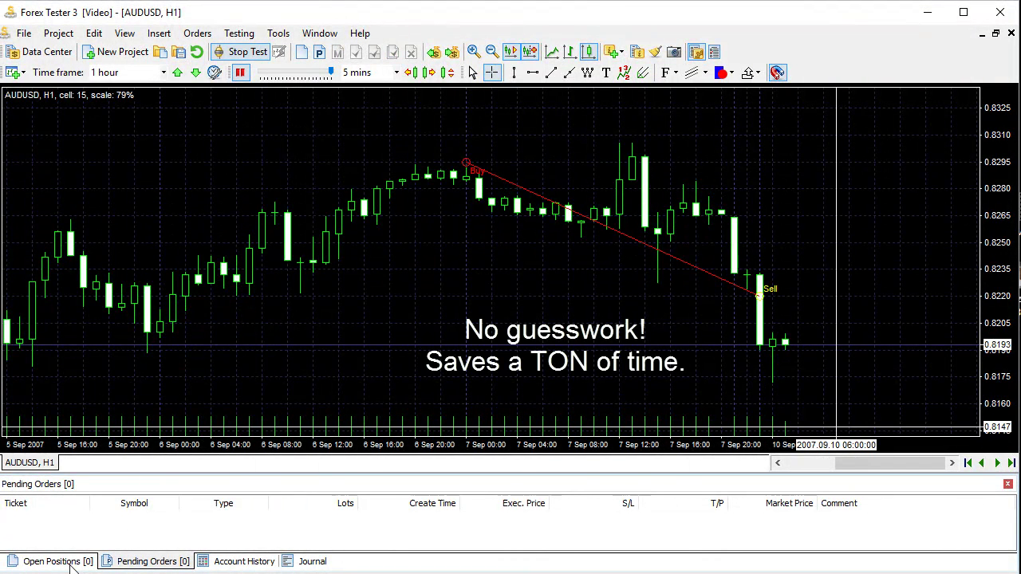
{"action": "left_click", "coordinate": [256, 562]}
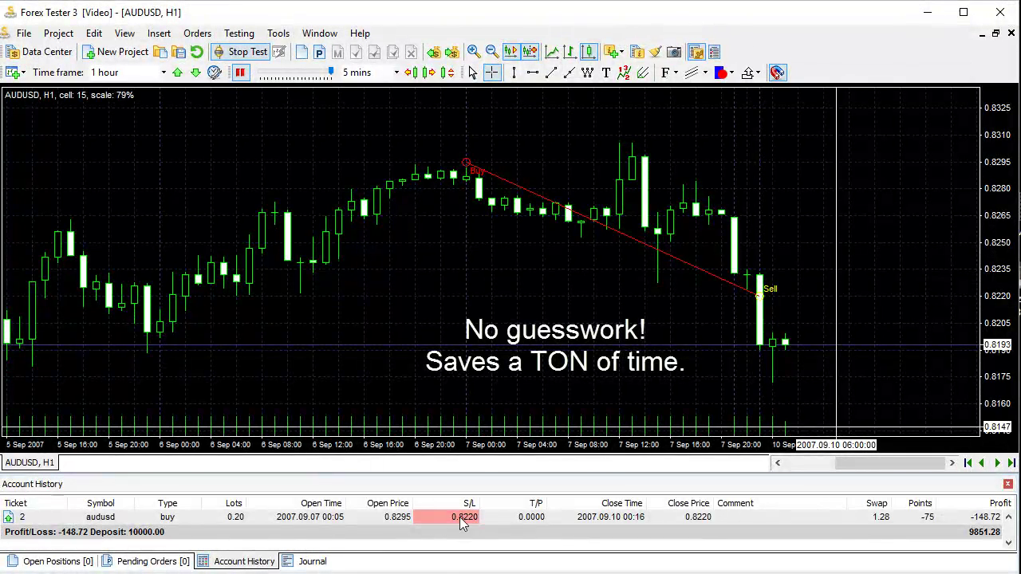
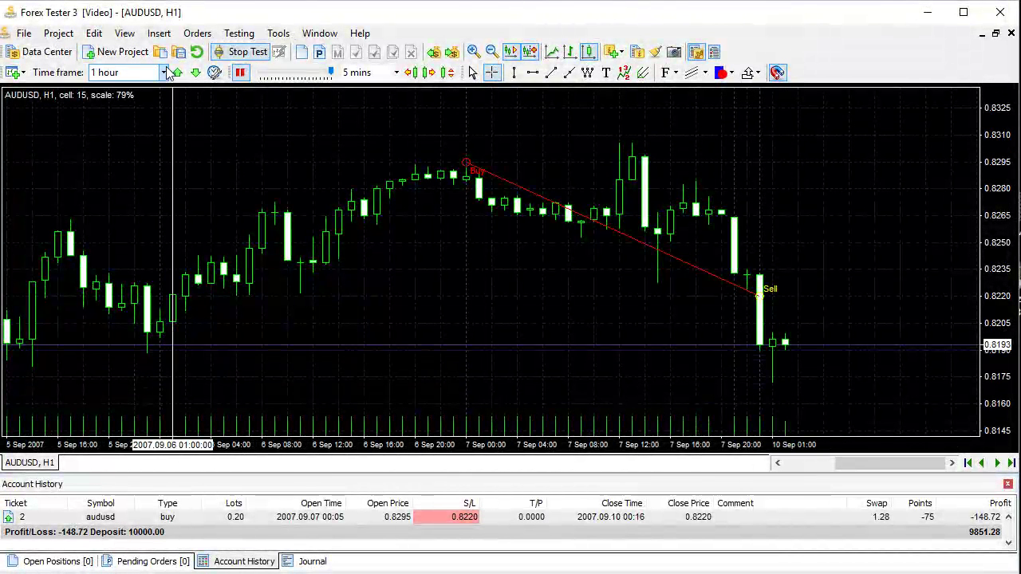
Step: Add the MA Crossover Signals indicator to the AUDUSD chart with the fast MA mode set to Exponential (EMA)
{"action": "left_click", "coordinate": [154, 37]}
{"action": "mouse_move", "coordinate": [163, 54]}
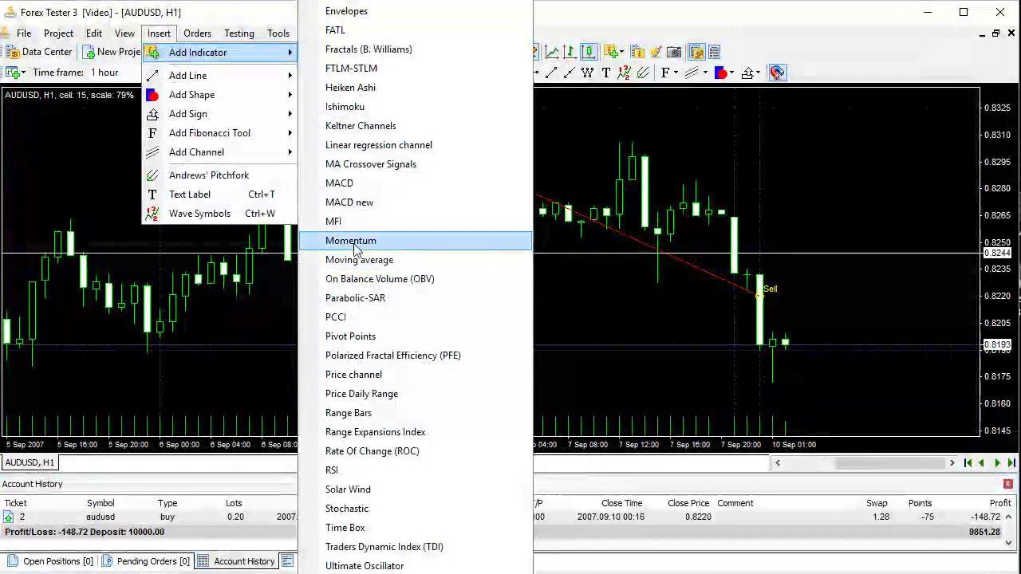
{"action": "left_click", "coordinate": [370, 165]}
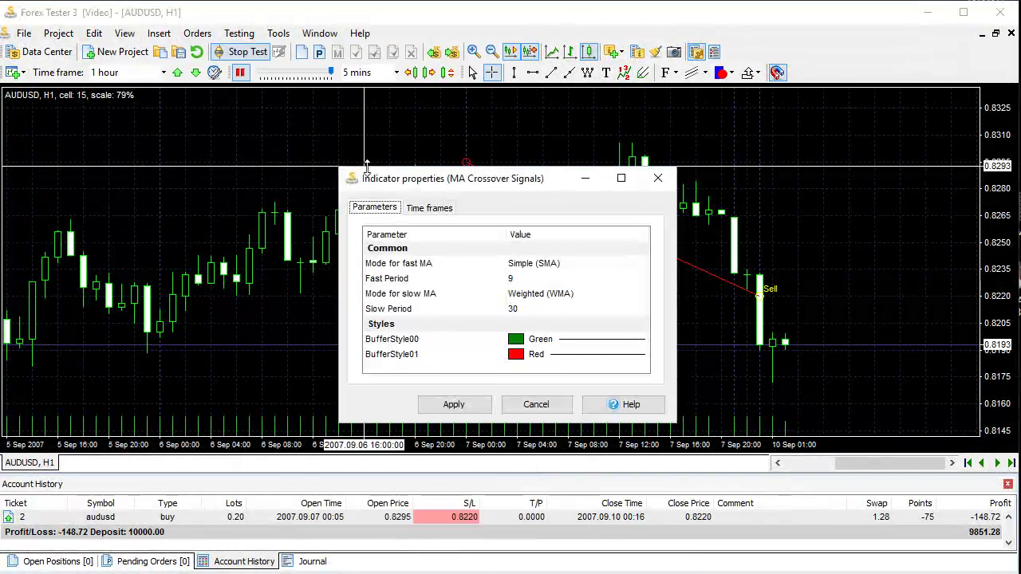
{"action": "left_click", "coordinate": [536, 278]}
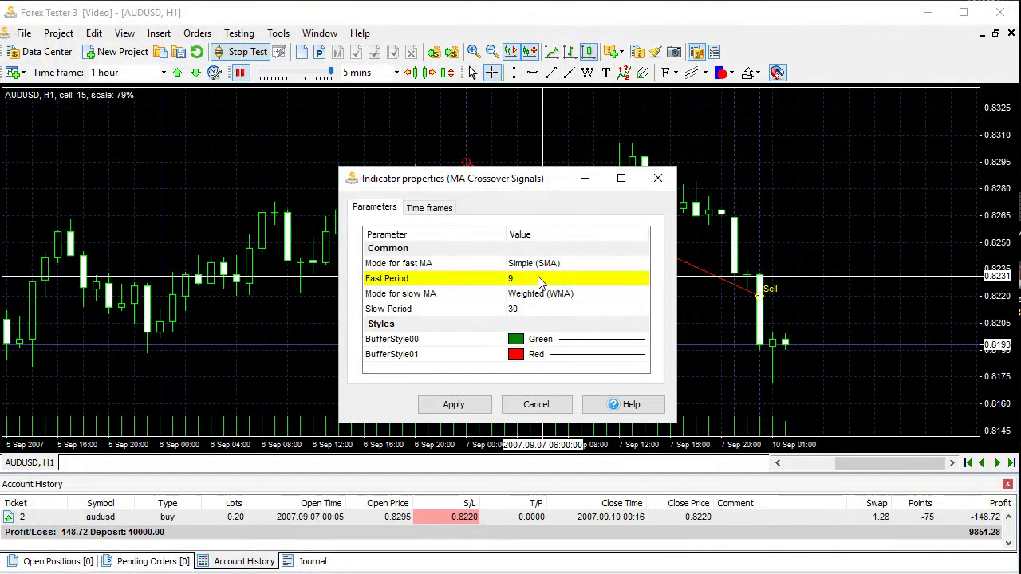
{"action": "left_click", "coordinate": [539, 266]}
{"action": "left_click", "coordinate": [542, 270]}
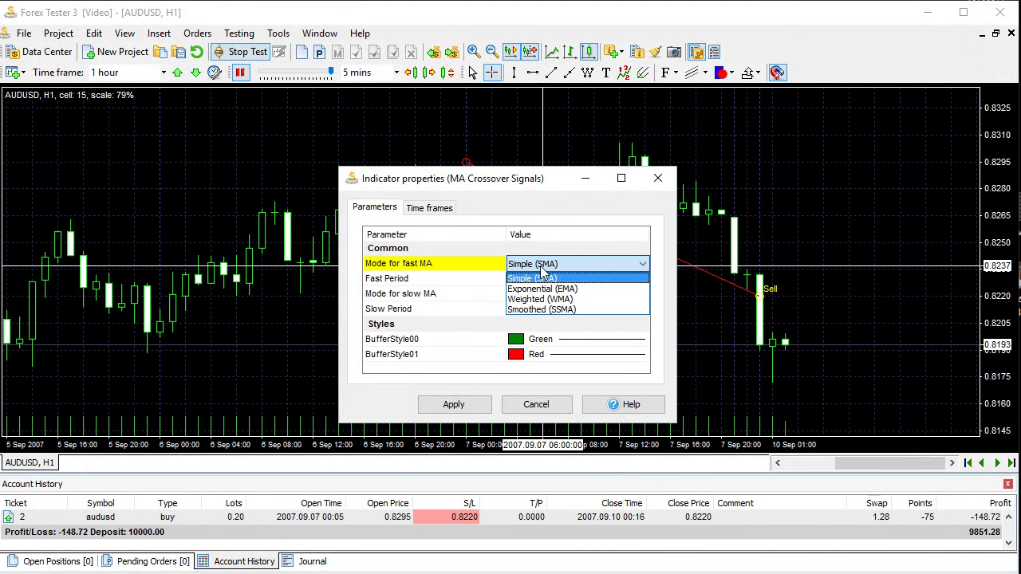
{"action": "left_click", "coordinate": [542, 289]}
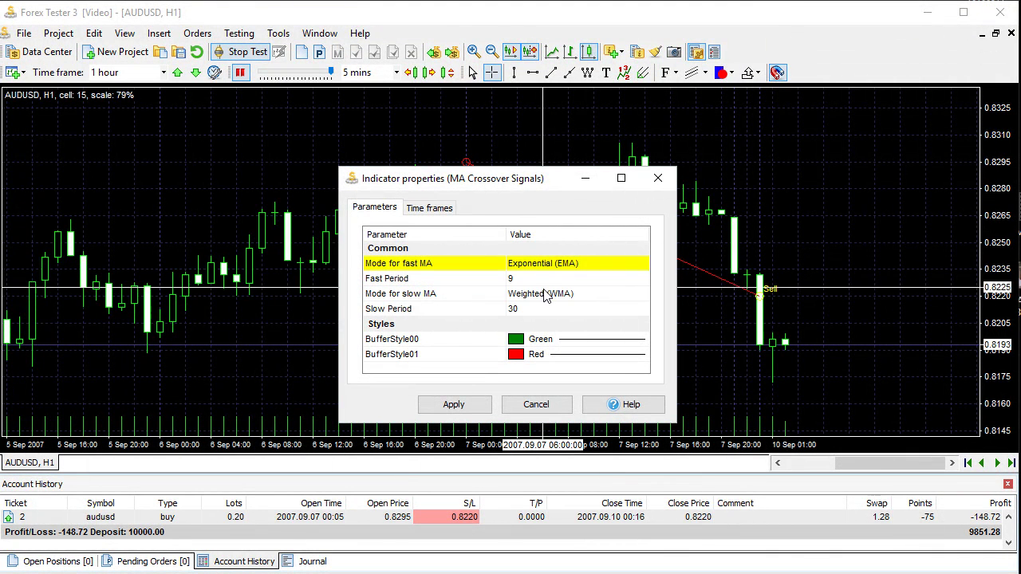
{"action": "left_click", "coordinate": [456, 405]}
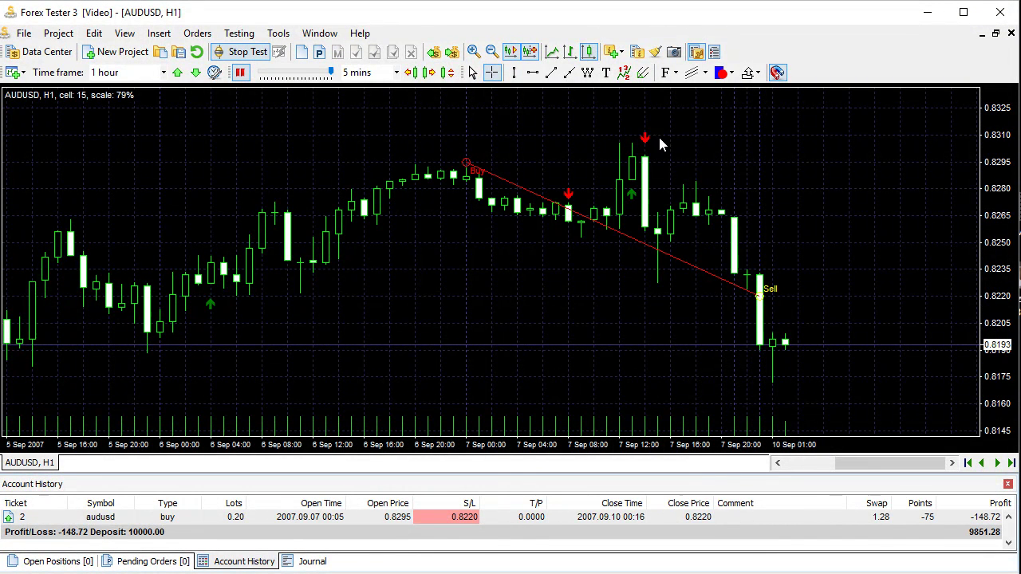
Step: Delete all indicators from the AUDUSD chart through the list of indicators, and close the list
{"action": "right_click", "coordinate": [207, 147]}
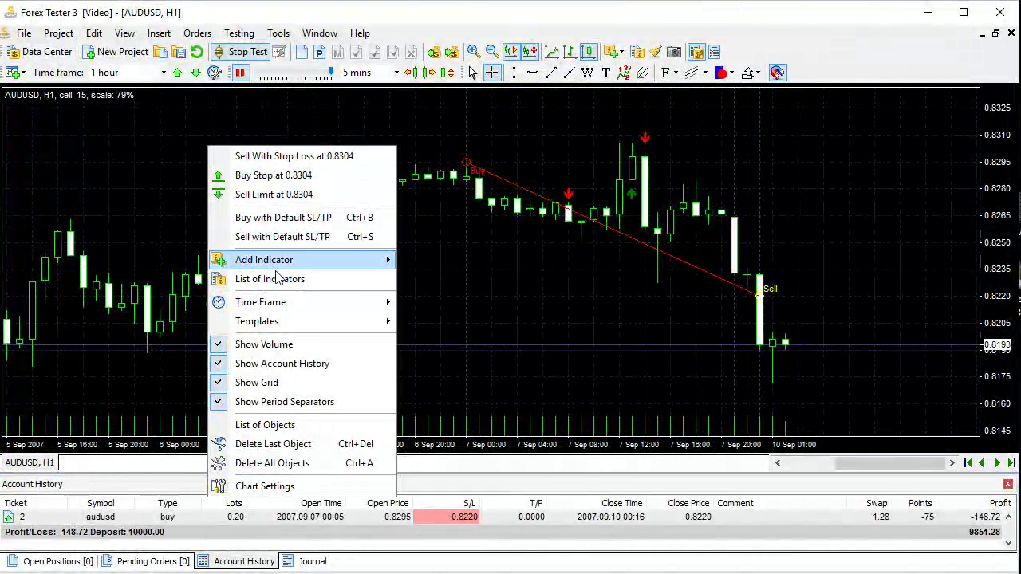
{"action": "left_click", "coordinate": [276, 278]}
{"action": "left_click", "coordinate": [465, 234]}
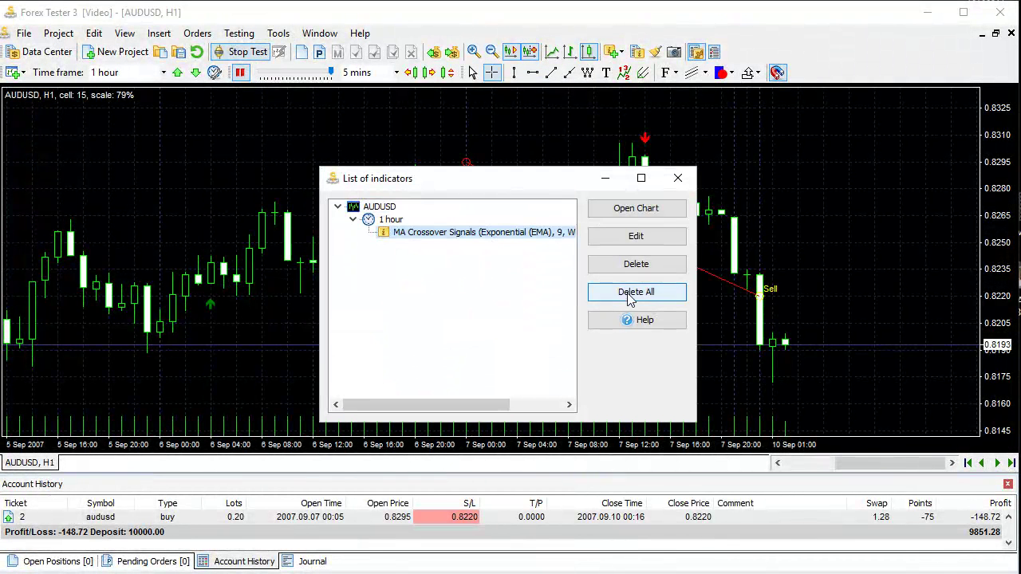
{"action": "left_click", "coordinate": [630, 294]}
{"action": "left_click", "coordinate": [678, 180]}
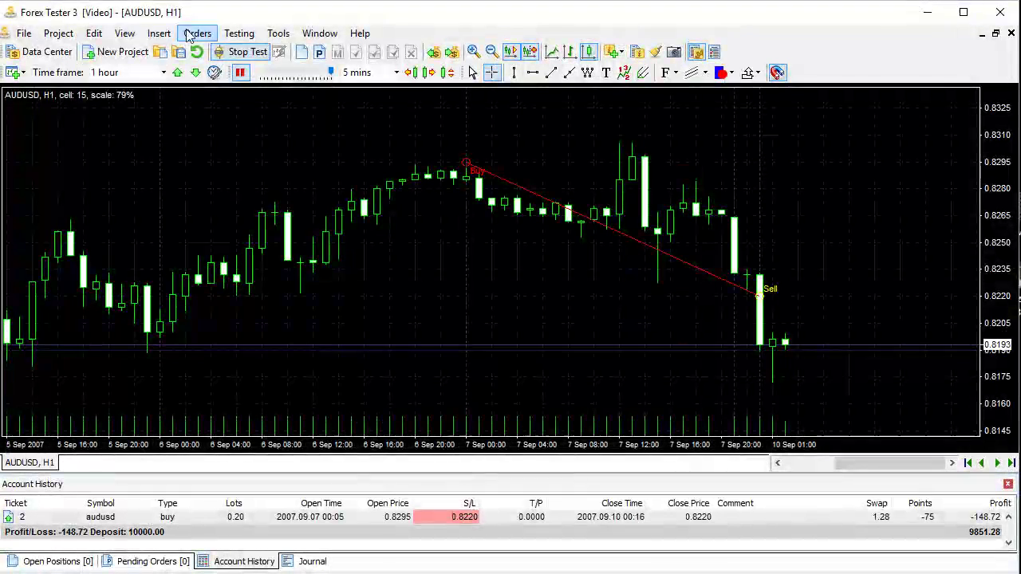
Step: Add a Moving average indicator to the chart with period 30, type Weighted (WMA), applied to Close
{"action": "left_click", "coordinate": [158, 32]}
{"action": "mouse_move", "coordinate": [180, 52]}
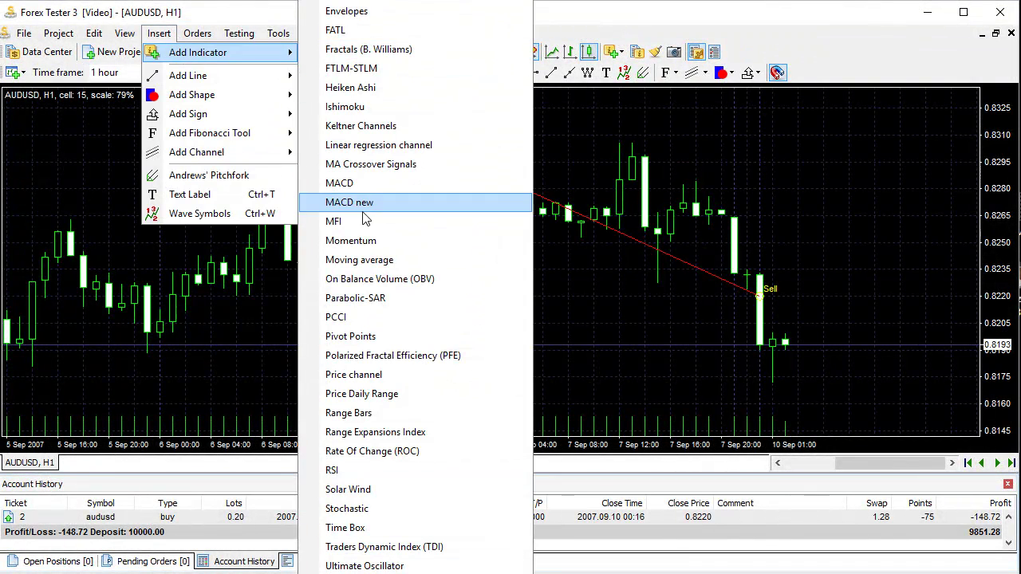
{"action": "left_click", "coordinate": [381, 260]}
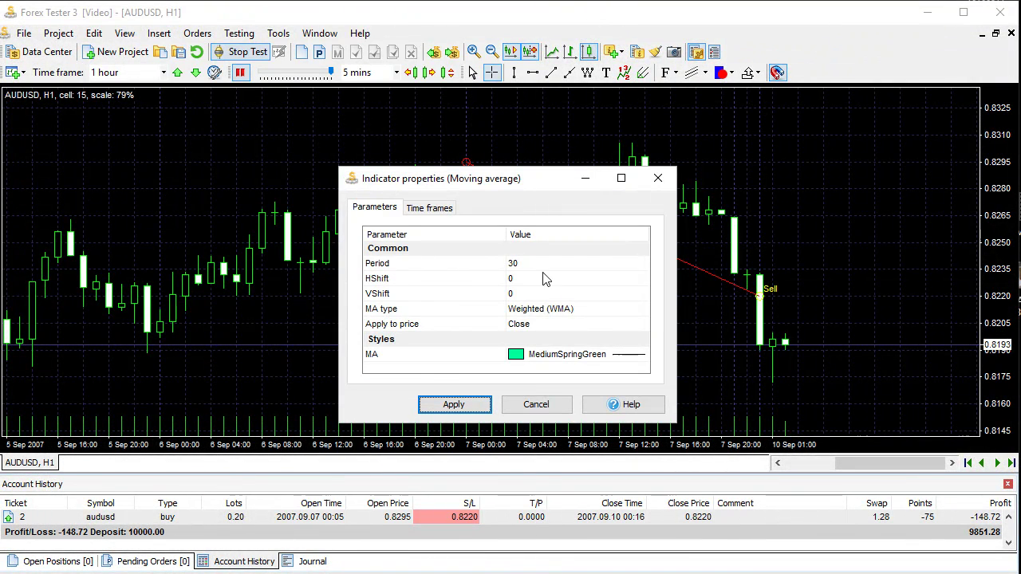
{"action": "left_click", "coordinate": [454, 405]}
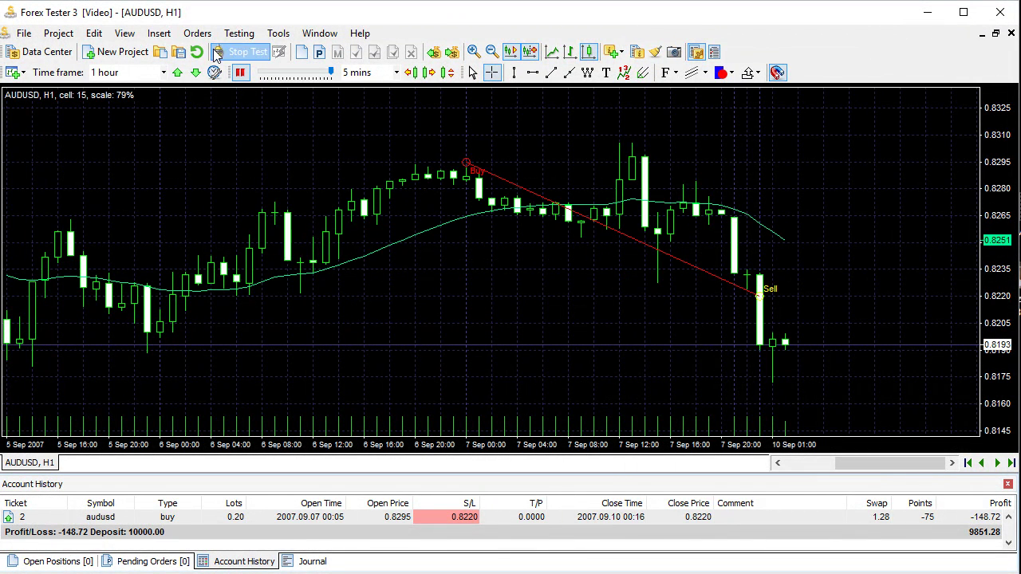
Step: Insert a second Moving average indicator with period 9 and MA type Exponential (EMA)
{"action": "left_click", "coordinate": [159, 33]}
{"action": "mouse_move", "coordinate": [288, 54]}
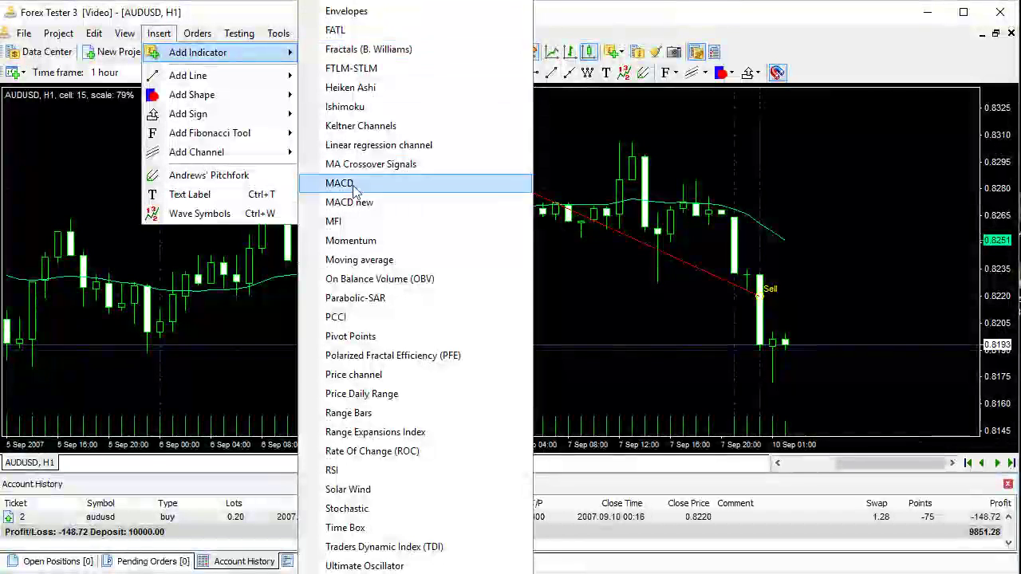
{"action": "left_click", "coordinate": [359, 259]}
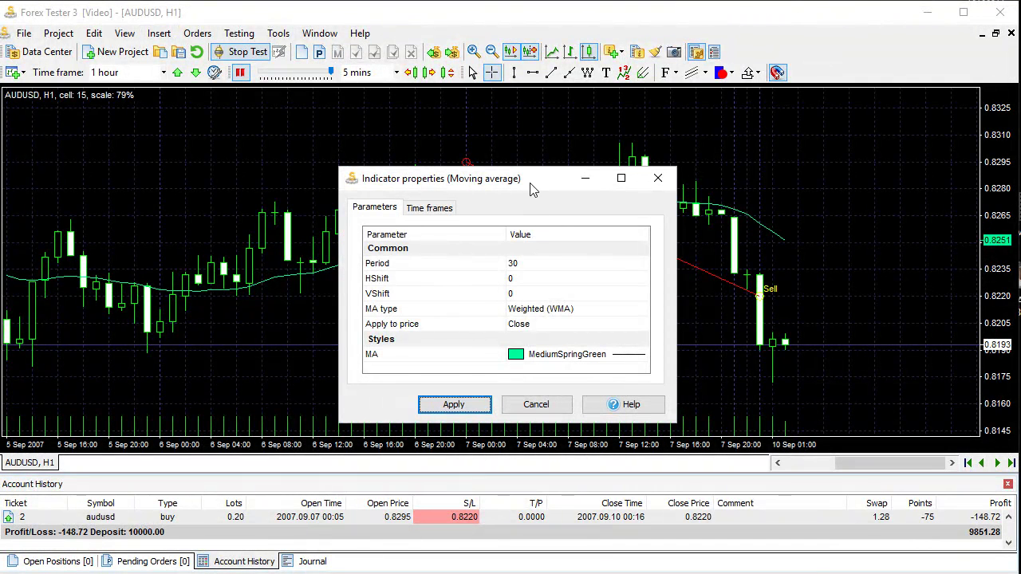
{"action": "left_click", "coordinate": [519, 263]}
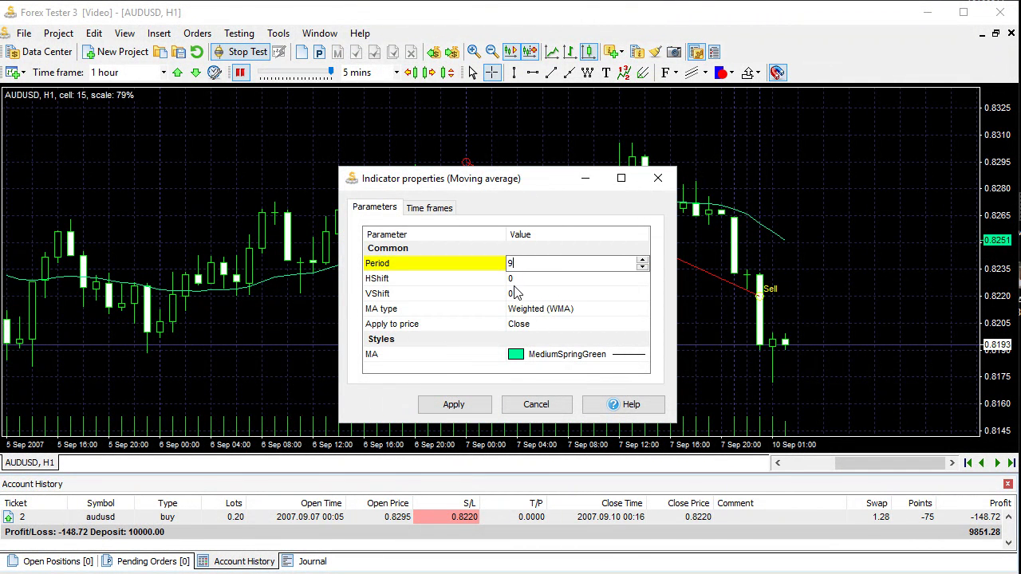
{"action": "type", "text": "9"}
{"action": "left_click", "coordinate": [515, 293]}
{"action": "left_click", "coordinate": [535, 309]}
{"action": "left_click", "coordinate": [534, 310]}
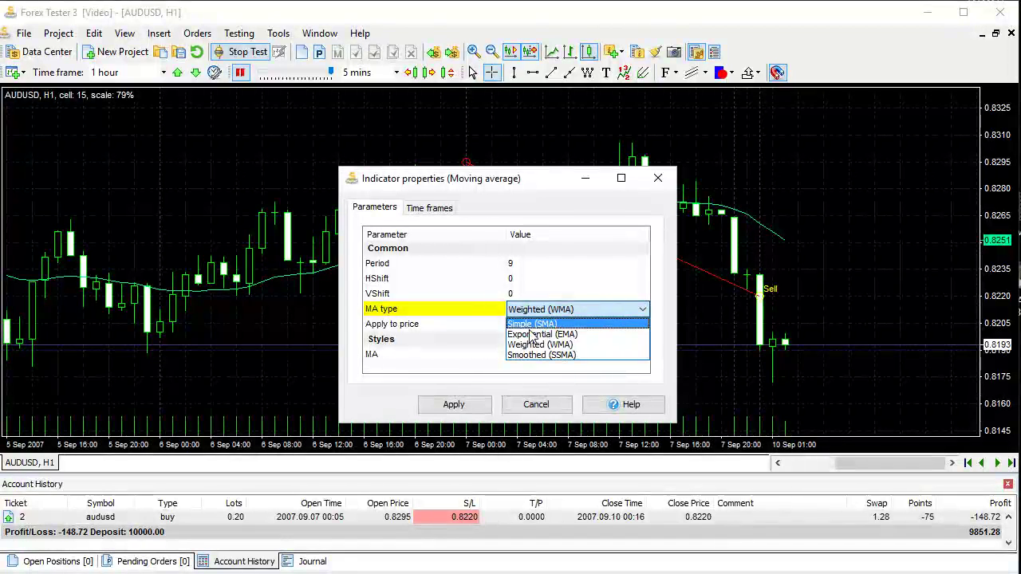
{"action": "left_click", "coordinate": [532, 334]}
Step: Set the new moving average's line colour to AlicemBlue and apply the indicator to the chart
{"action": "left_click", "coordinate": [524, 360]}
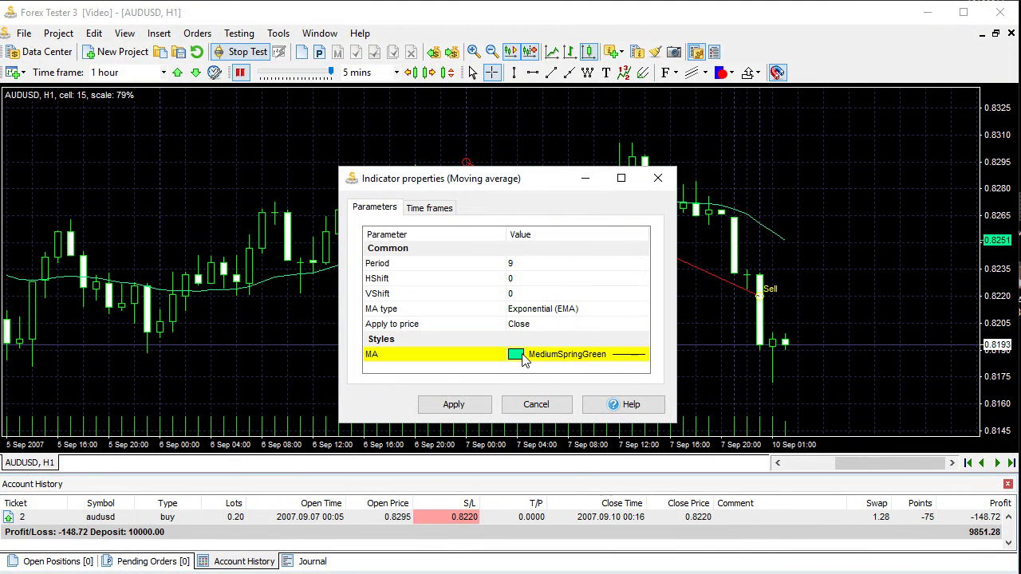
{"action": "left_click", "coordinate": [524, 359]}
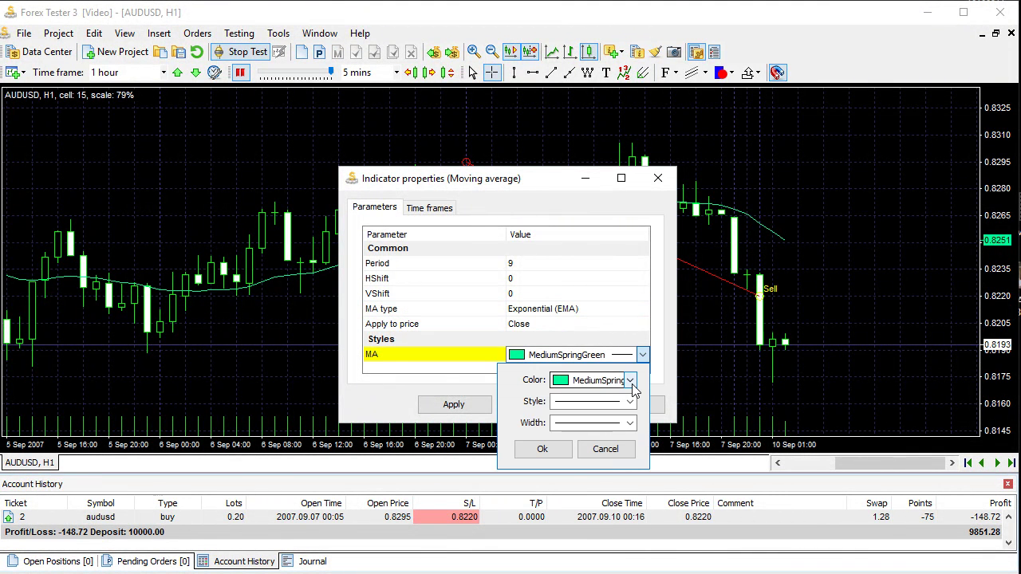
{"action": "left_click", "coordinate": [630, 382]}
{"action": "left_click", "coordinate": [520, 351]}
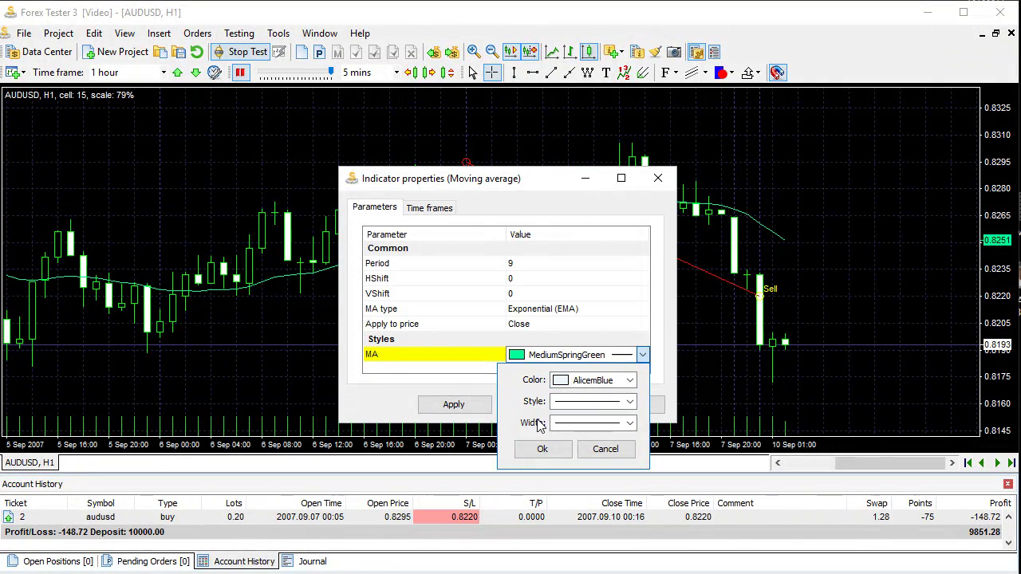
{"action": "left_click", "coordinate": [543, 451]}
{"action": "left_click", "coordinate": [455, 406]}
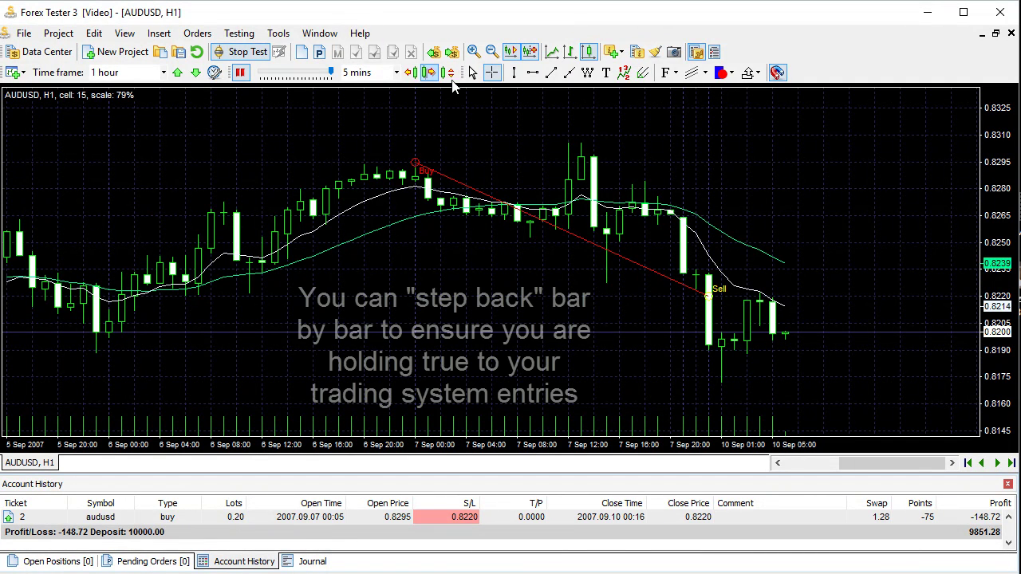
Step: Place a 0.2-lot AUDUSD pending sell stop at 0.8194 with stop loss 0.8225, and resume the test
{"action": "right_click", "coordinate": [810, 348]}
{"action": "left_click", "coordinate": [907, 42]}
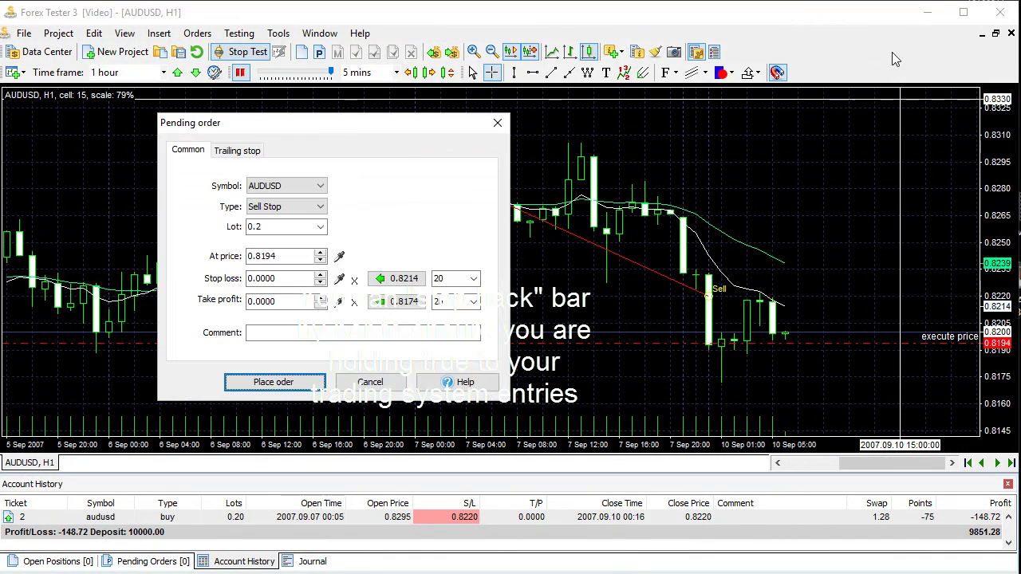
{"action": "left_click", "coordinate": [339, 278]}
{"action": "left_click", "coordinate": [752, 281]}
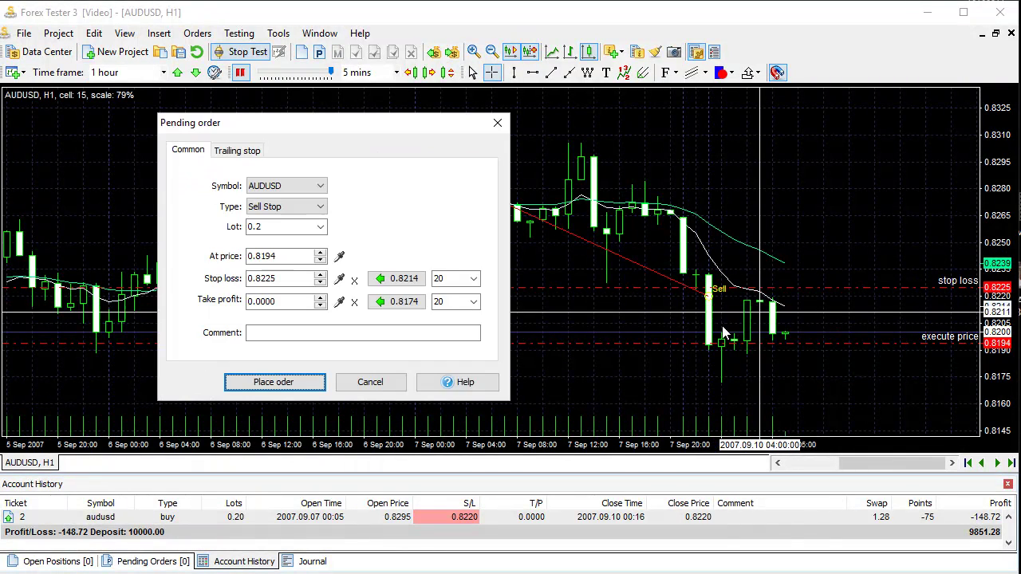
{"action": "left_click", "coordinate": [274, 381]}
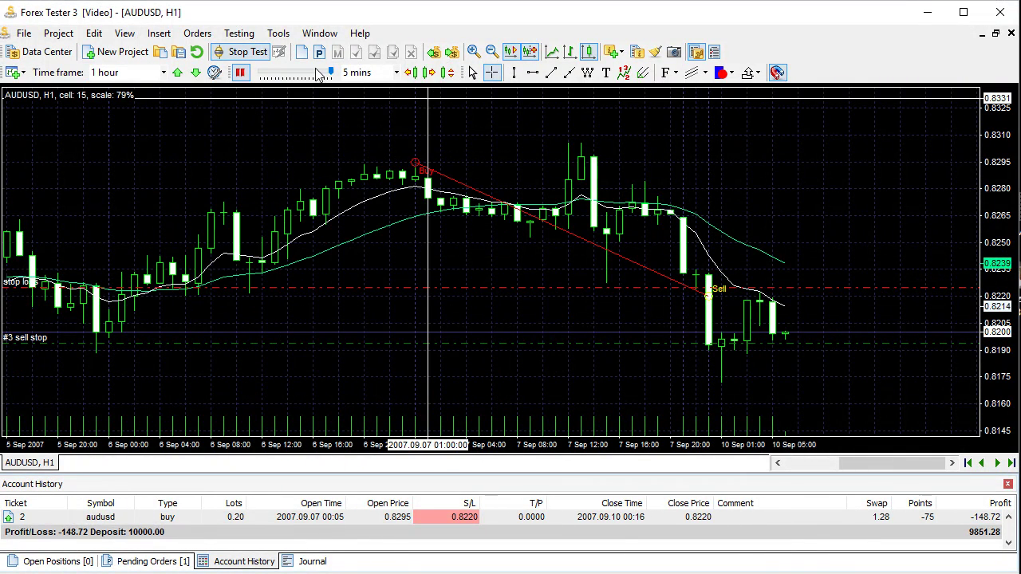
{"action": "left_click", "coordinate": [240, 73]}
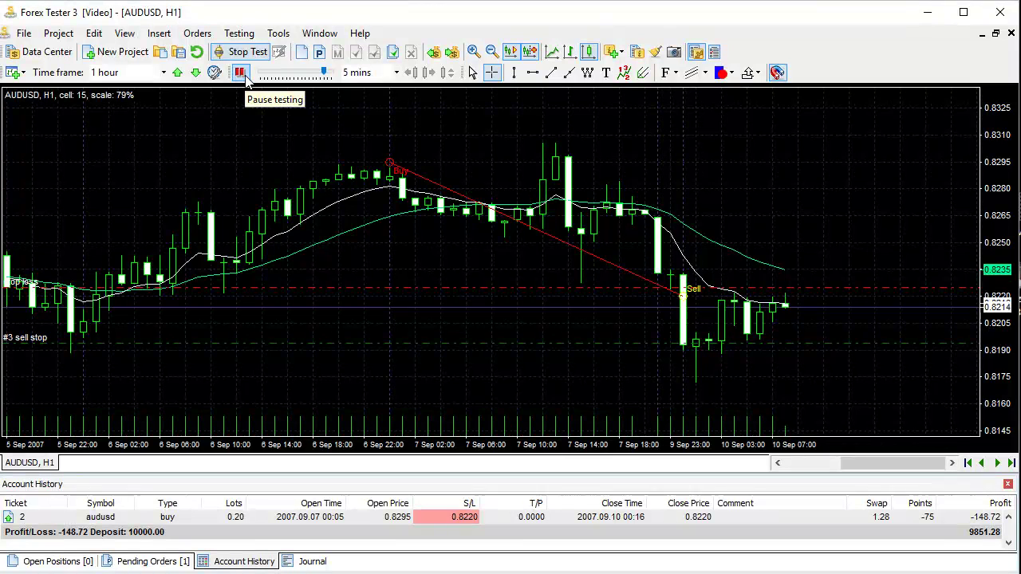
Step: Display the pending orders, open the sell stop at 0.8194 for modification, and delete it
{"action": "right_click", "coordinate": [523, 518]}
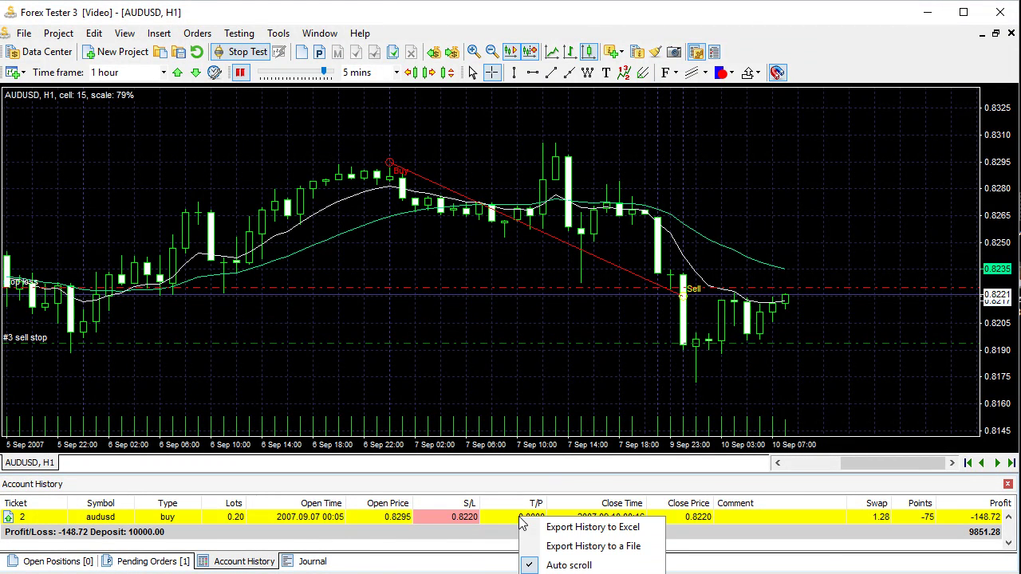
{"action": "right_click", "coordinate": [407, 520]}
{"action": "left_click", "coordinate": [149, 565]}
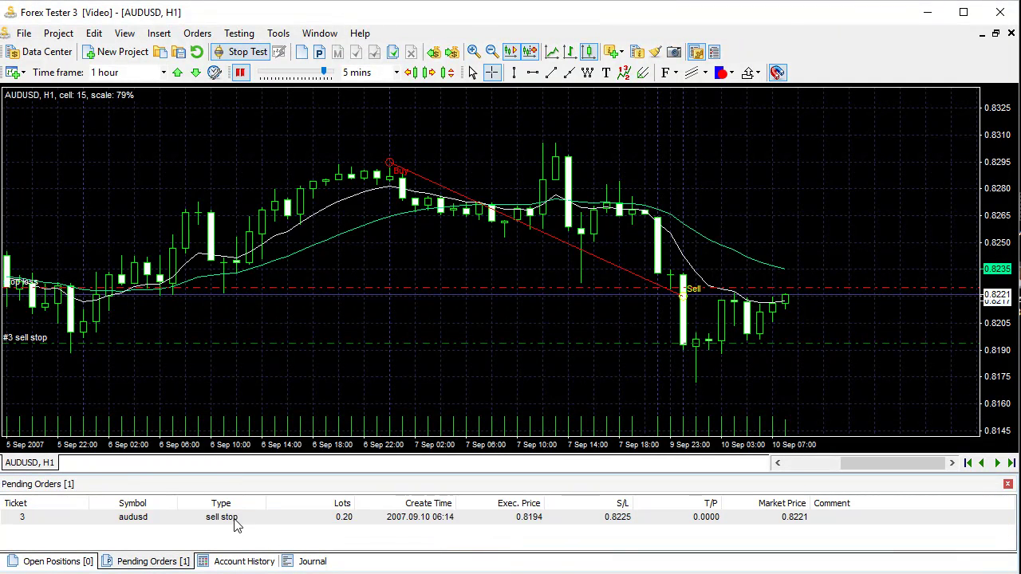
{"action": "right_click", "coordinate": [238, 520]}
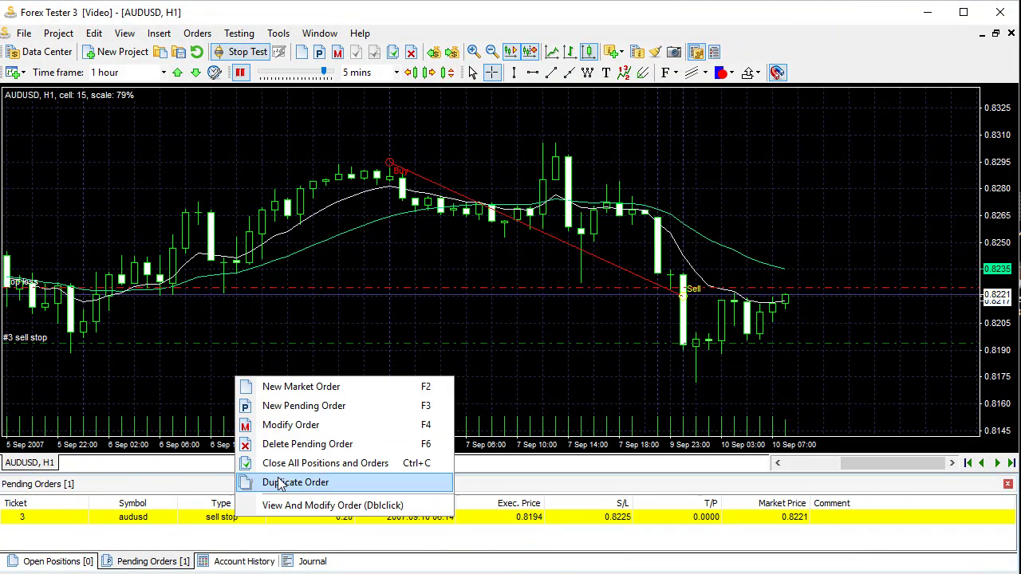
{"action": "left_click", "coordinate": [291, 425]}
{"action": "left_click_drag", "start_coordinate": [588, 166], "coordinate": [365, 147]}
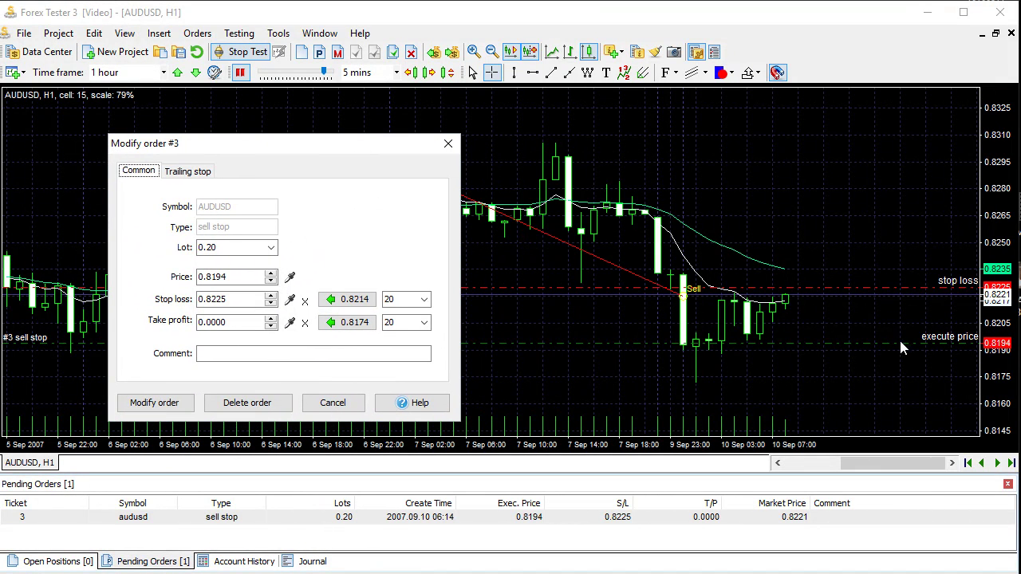
{"action": "left_click", "coordinate": [250, 408]}
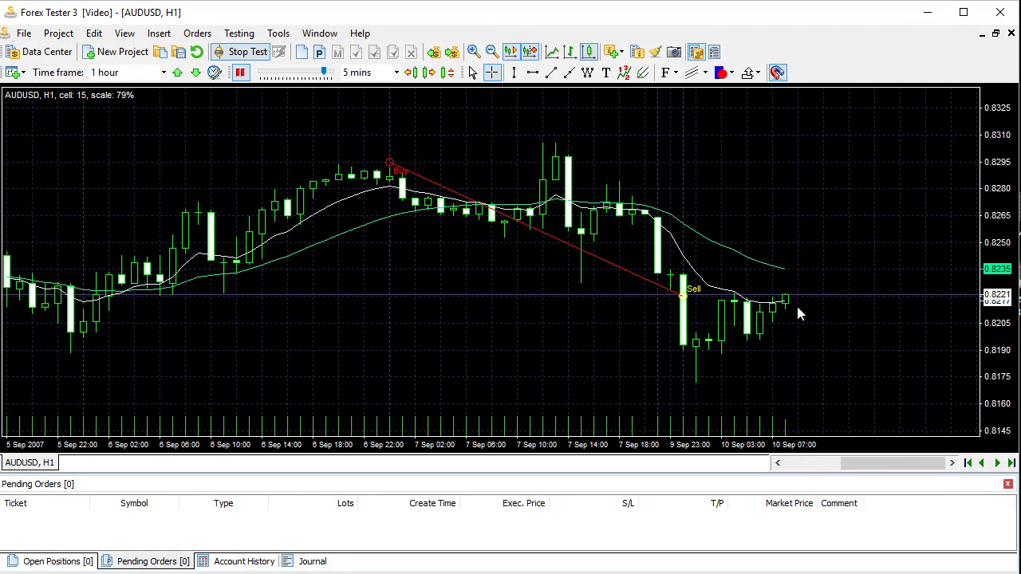
Step: Run the test a little further and try to place a 0.2-lot sell stop at 0.8213 with stop loss 0.8239 and take profit 0.8172
{"action": "left_click", "coordinate": [256, 79]}
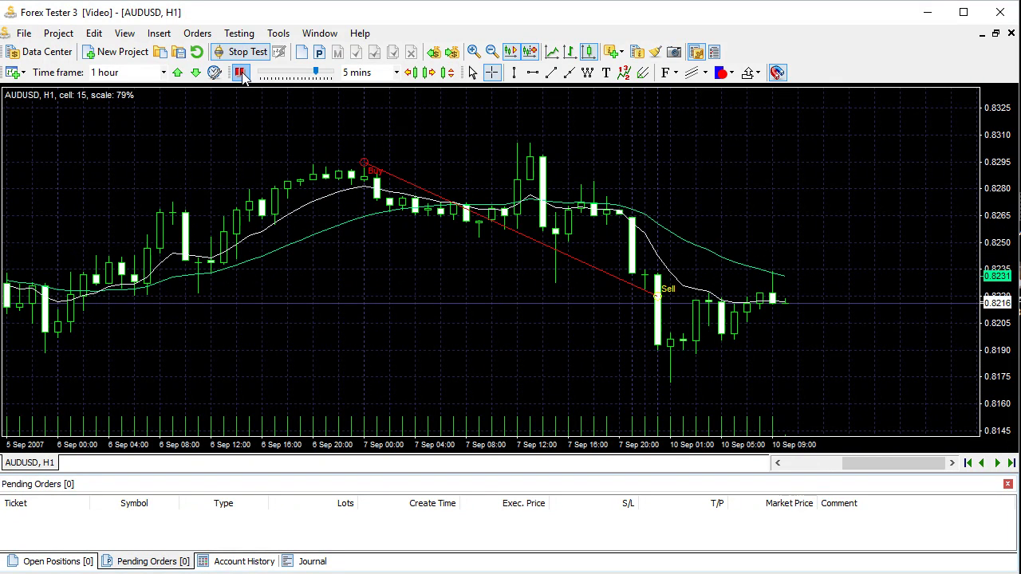
{"action": "right_click", "coordinate": [772, 308]}
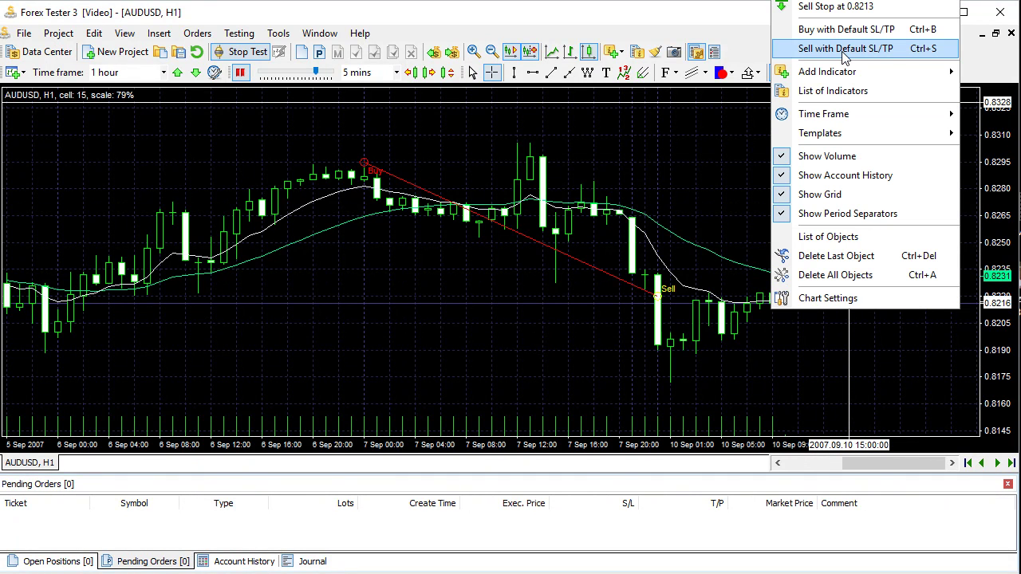
{"action": "left_click", "coordinate": [834, 6]}
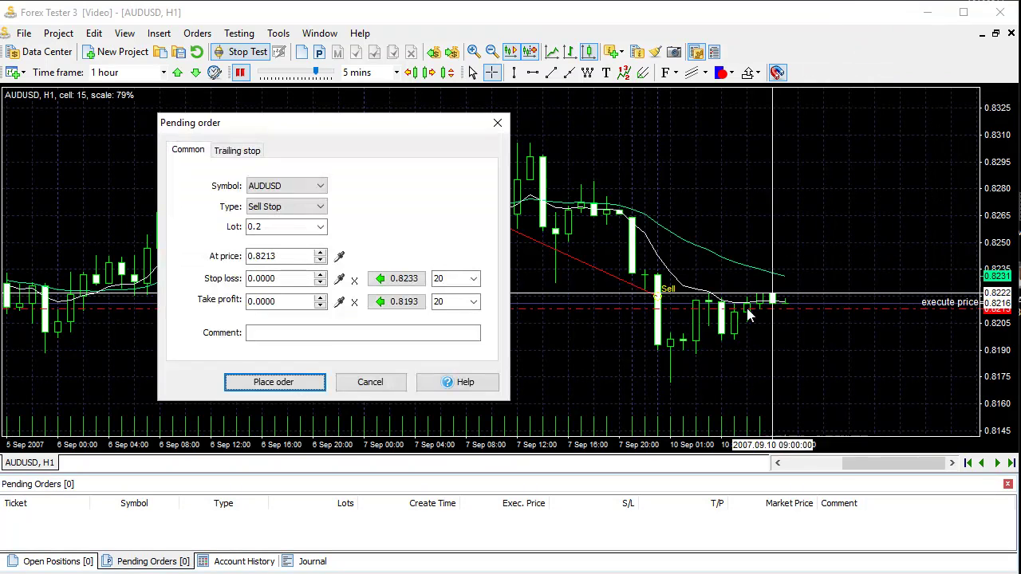
{"action": "left_click", "coordinate": [340, 277]}
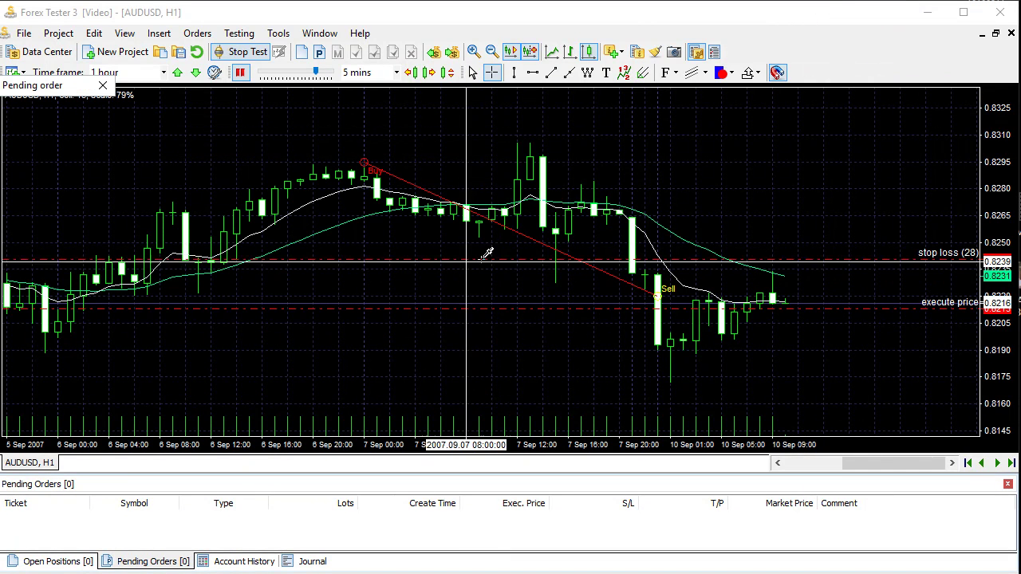
{"action": "left_click", "coordinate": [786, 262]}
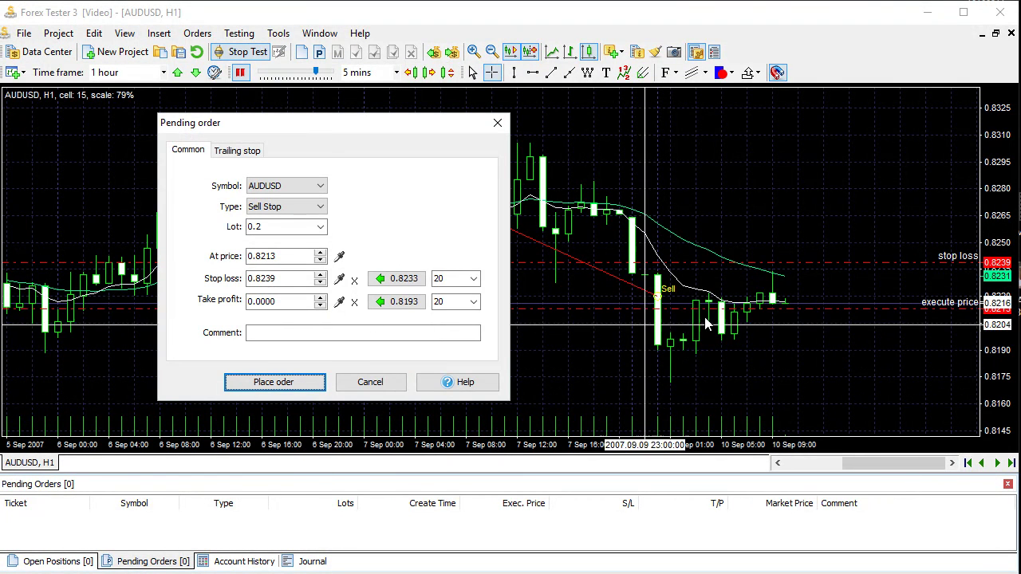
{"action": "left_click", "coordinate": [340, 302]}
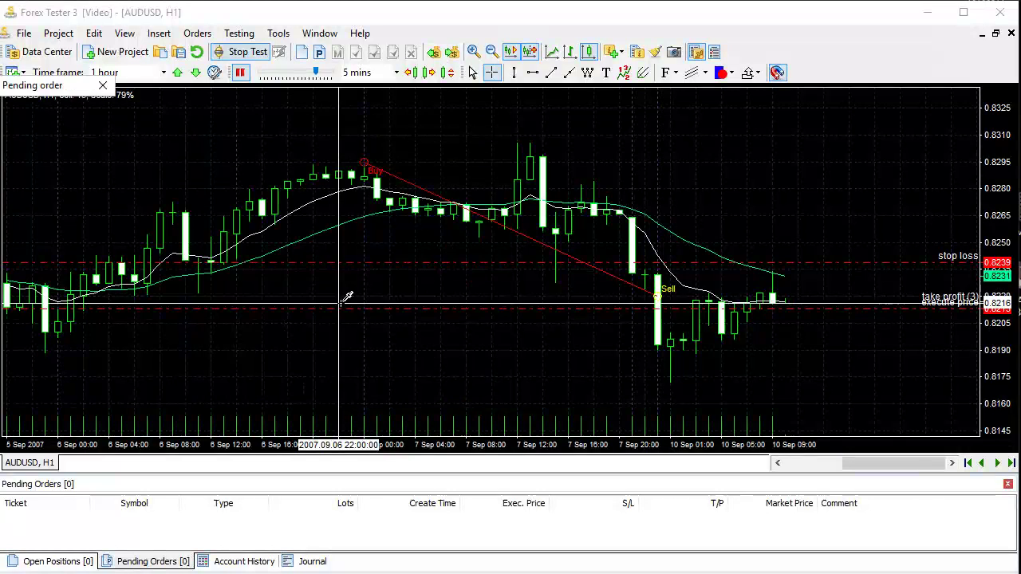
{"action": "left_click", "coordinate": [599, 384]}
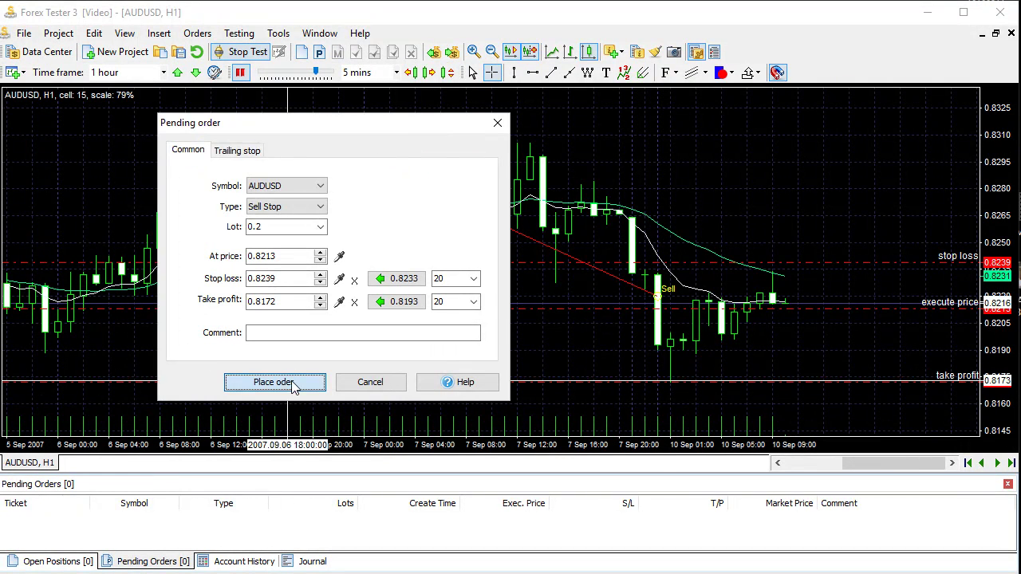
{"action": "left_click", "coordinate": [289, 383]}
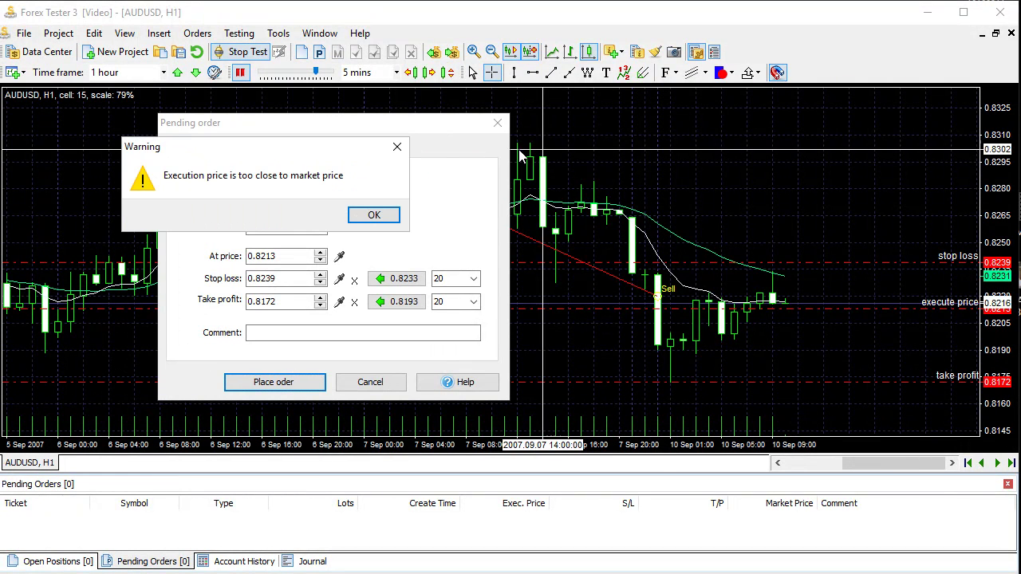
{"action": "left_click", "coordinate": [374, 217]}
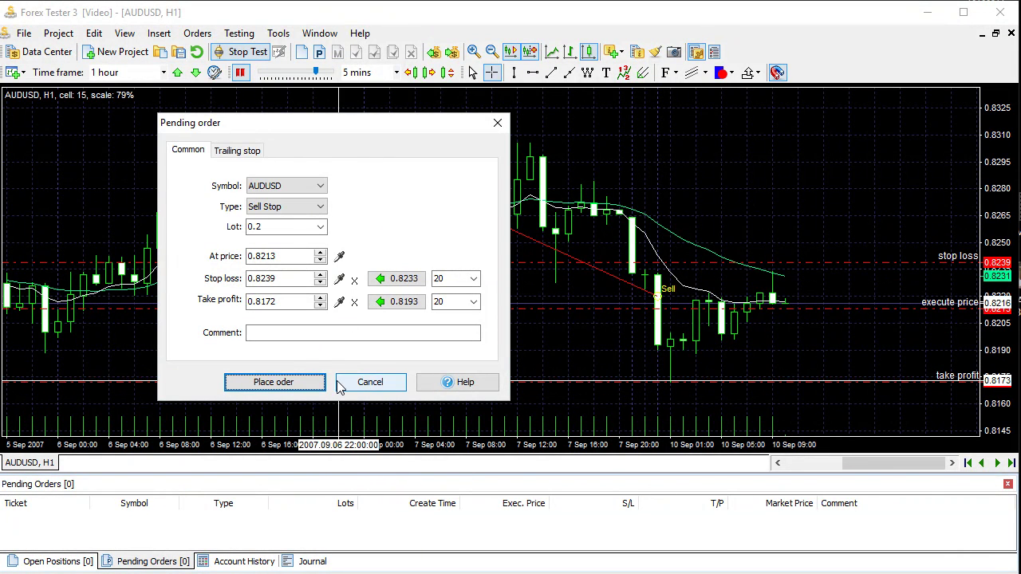
Step: Set the sell stop's entry price to 0.8208 and place the order
{"action": "left_click", "coordinate": [320, 260]}
{"action": "left_click", "coordinate": [320, 260]}
{"action": "left_click", "coordinate": [319, 260]}
{"action": "left_click", "coordinate": [319, 260]}
{"action": "left_click", "coordinate": [320, 260]}
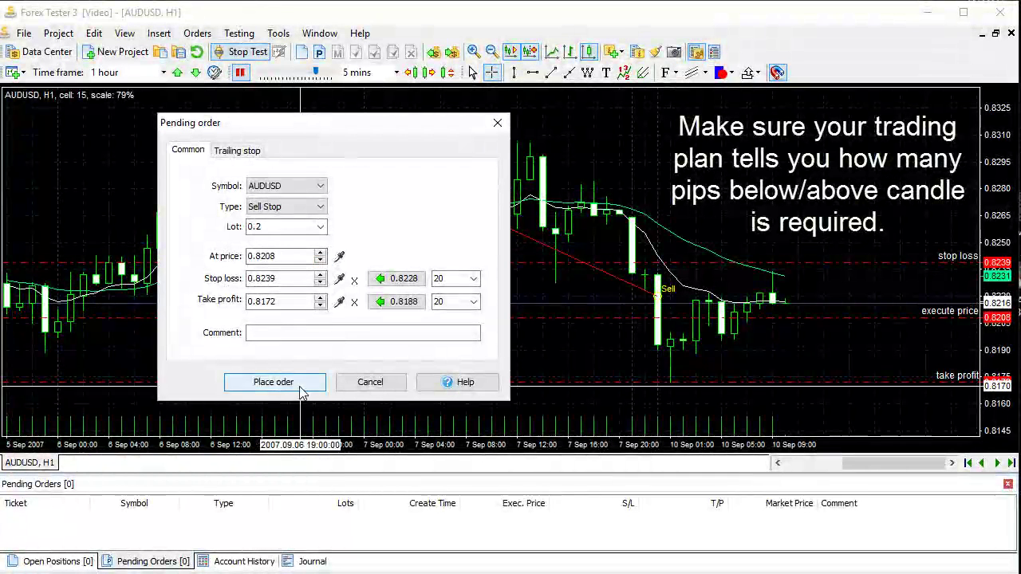
{"action": "left_click", "coordinate": [298, 387]}
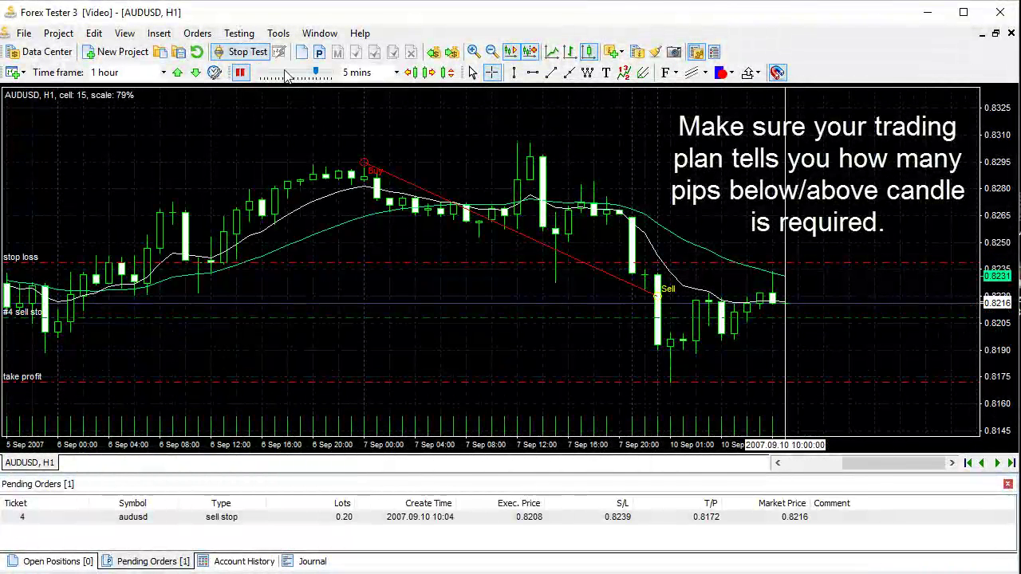
Step: Run the test until price rises above the stop loss level, pause it, and delete the pending sell stop order
{"action": "left_click", "coordinate": [240, 73]}
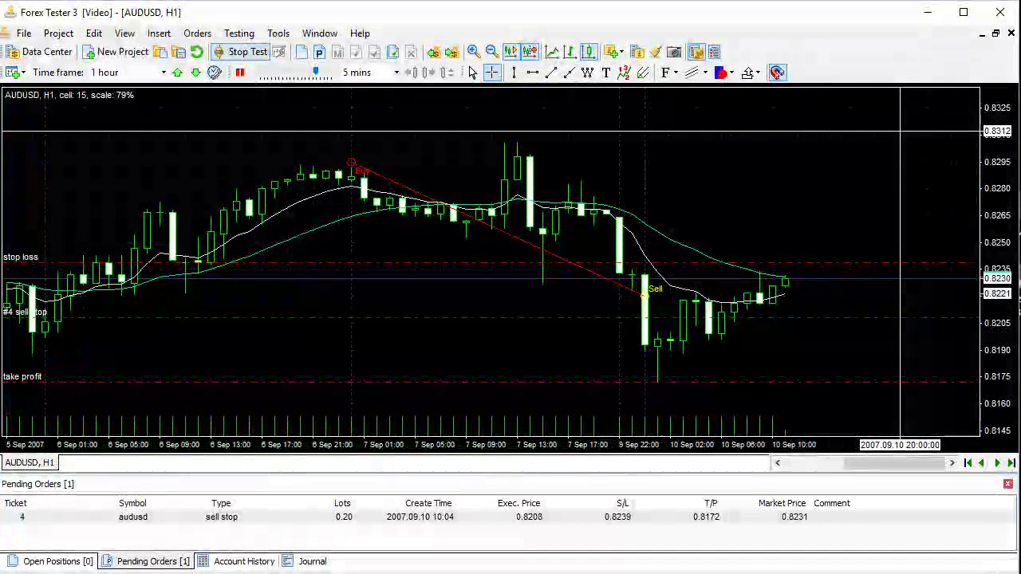
{"action": "left_click", "coordinate": [250, 55]}
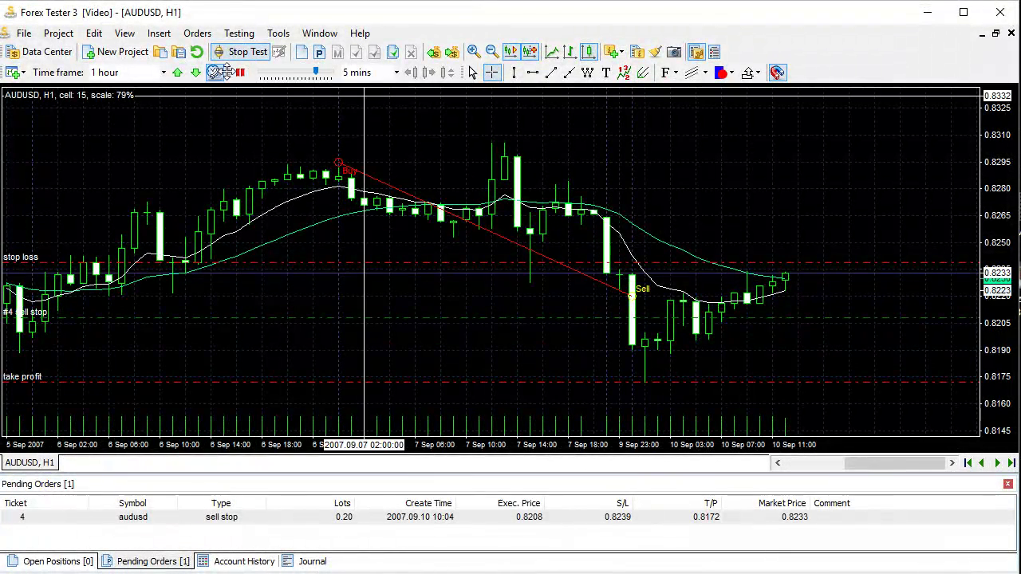
{"action": "left_click", "coordinate": [240, 73]}
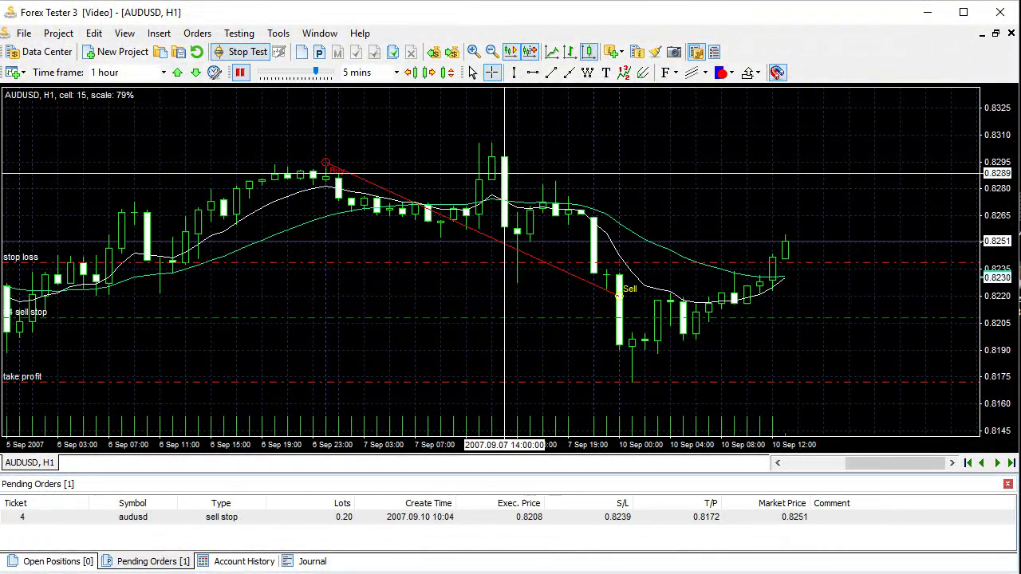
{"action": "right_click", "coordinate": [308, 517]}
{"action": "left_click", "coordinate": [381, 442]}
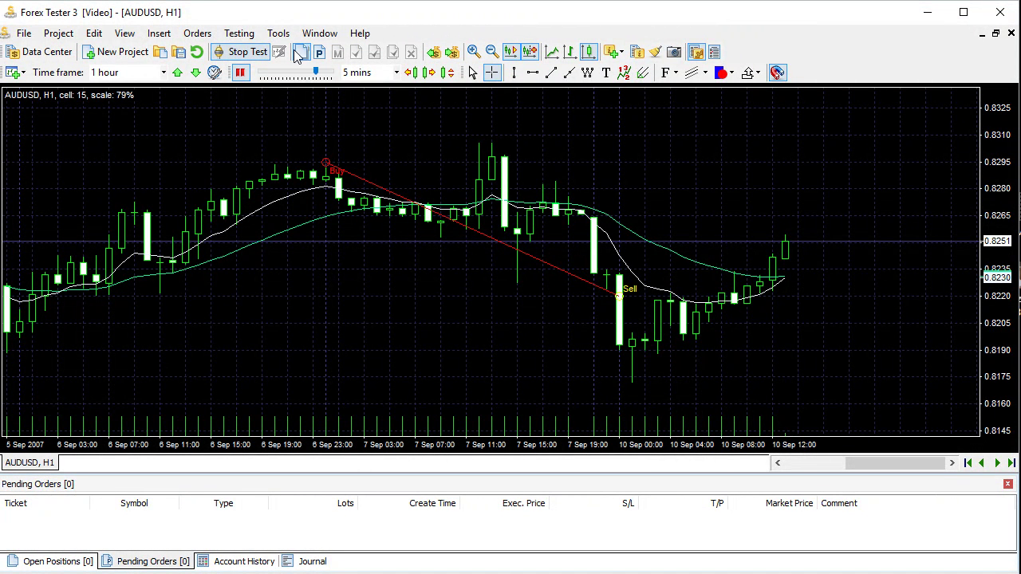
Step: Resume the test, raise the testing speed slightly, and pause it on 10 September 2007
{"action": "left_click", "coordinate": [245, 74]}
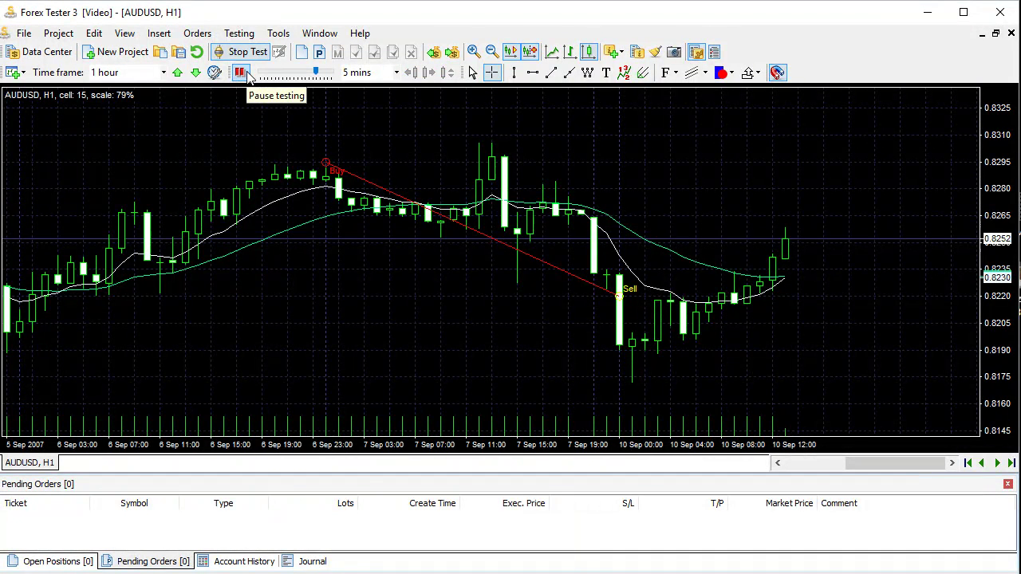
{"action": "left_click_drag", "start_coordinate": [316, 72], "coordinate": [323, 73]}
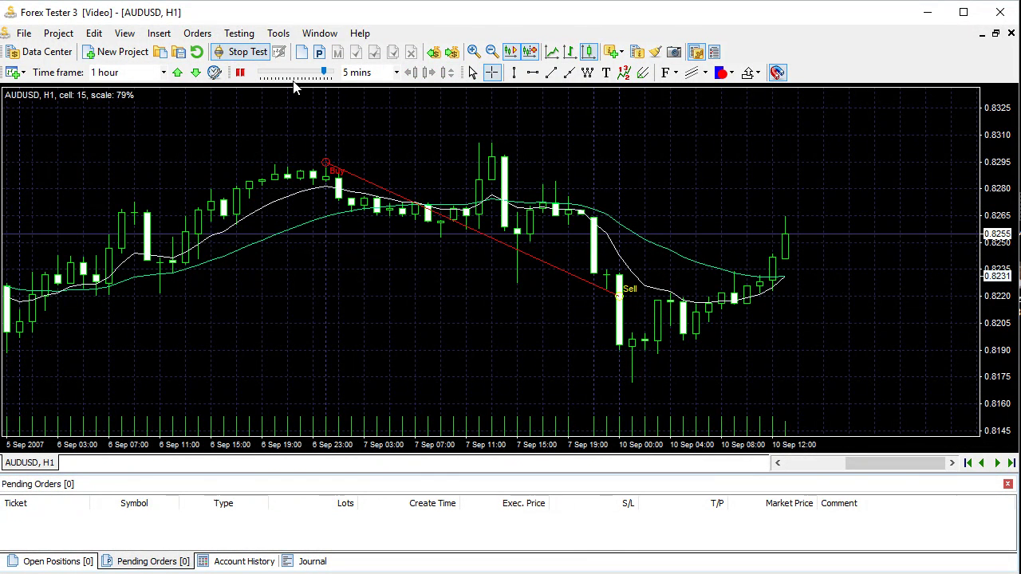
{"action": "left_click", "coordinate": [242, 73]}
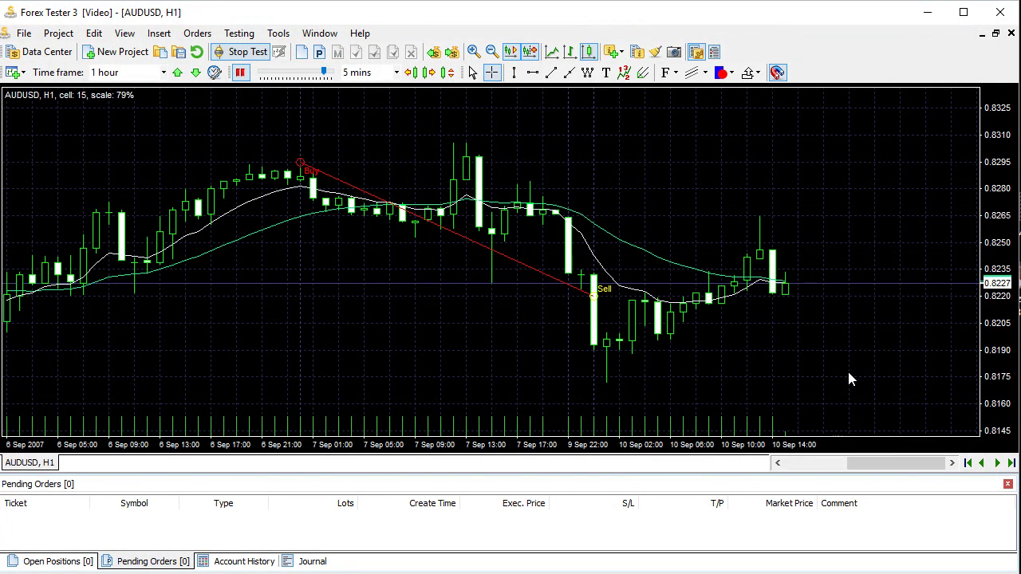
Step: Place a 0.2-lot AUDUSD sell stop at 0.8219 with stop loss 0.8267 and take profit 0.8172
{"action": "right_click", "coordinate": [760, 298]}
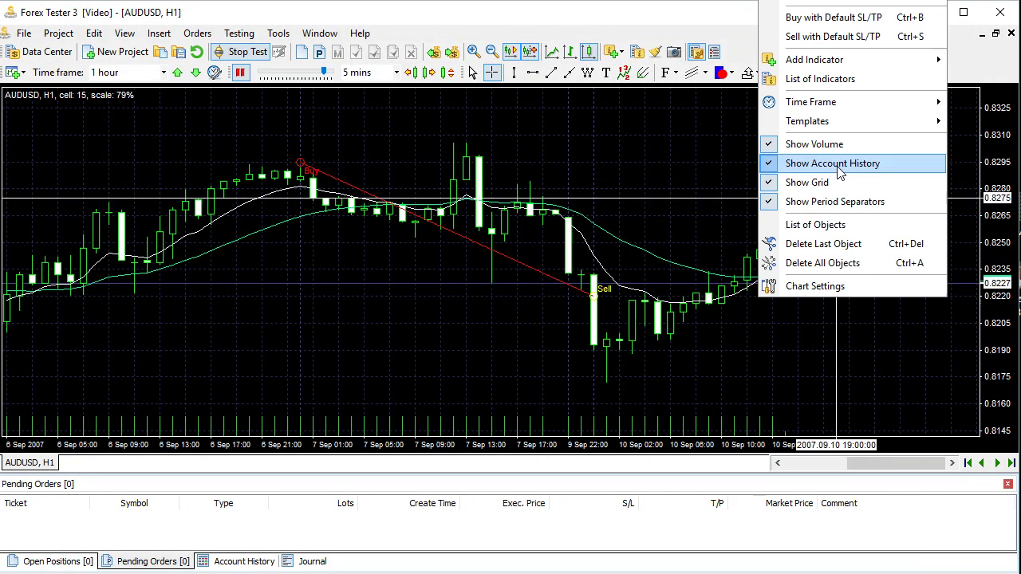
{"action": "left_click", "coordinate": [833, 45]}
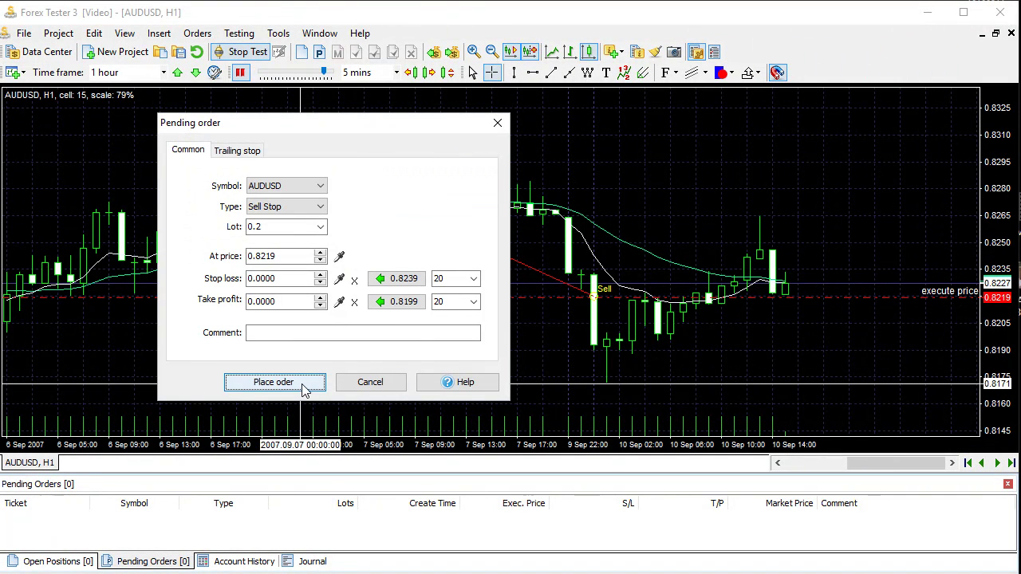
{"action": "left_click", "coordinate": [339, 280]}
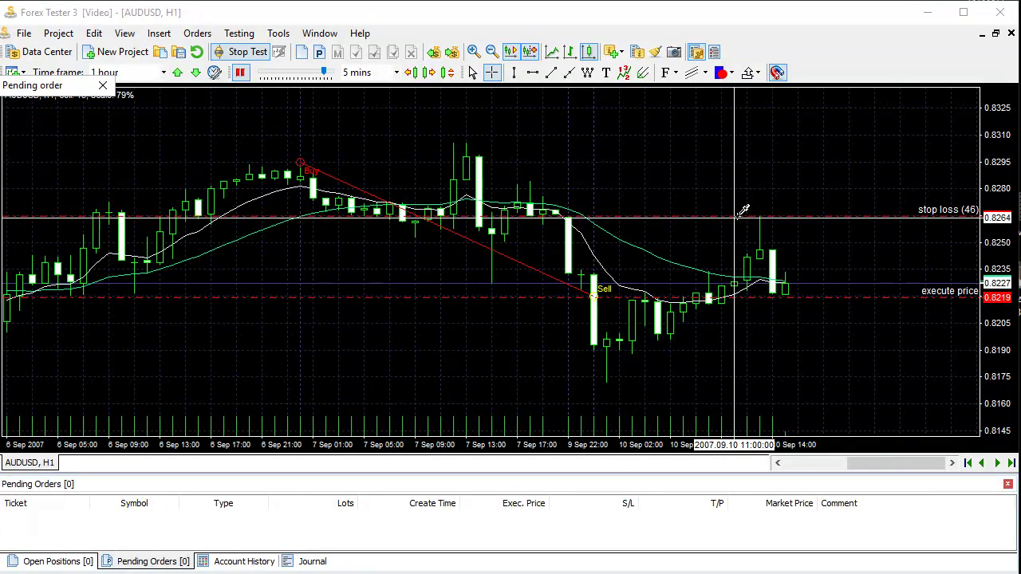
{"action": "left_click", "coordinate": [743, 211]}
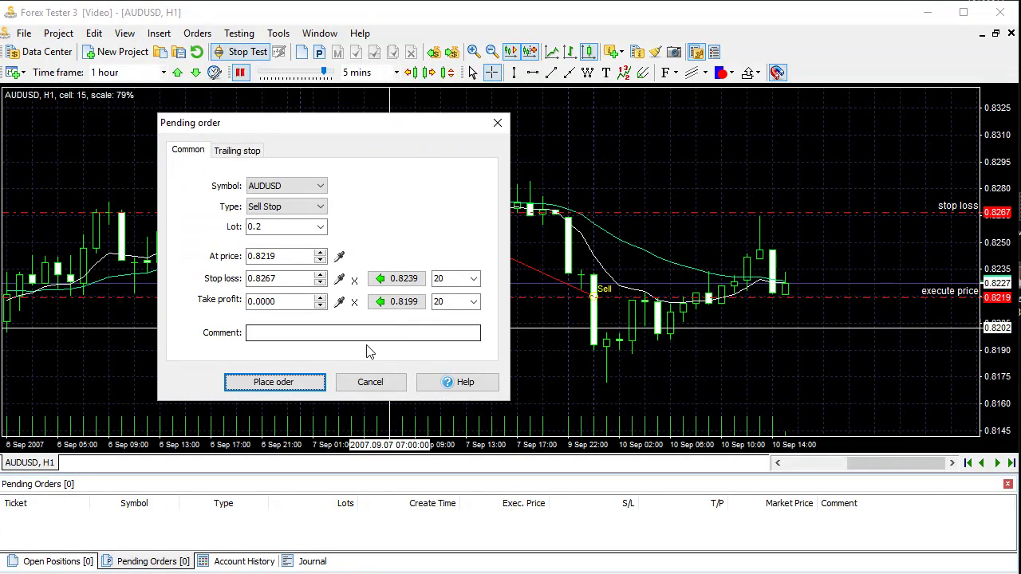
{"action": "left_click", "coordinate": [340, 302]}
{"action": "left_click", "coordinate": [594, 383]}
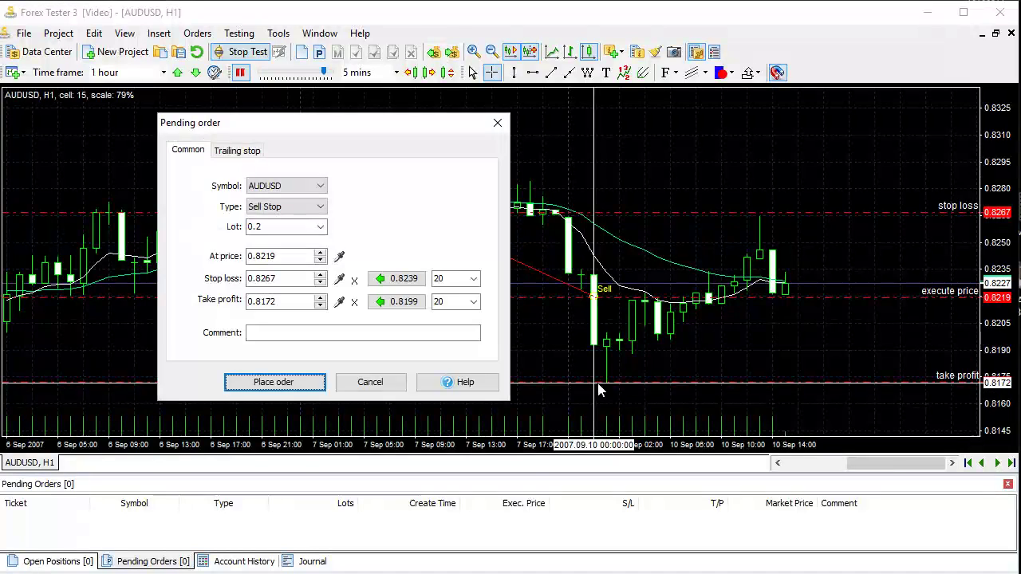
{"action": "left_click", "coordinate": [311, 382]}
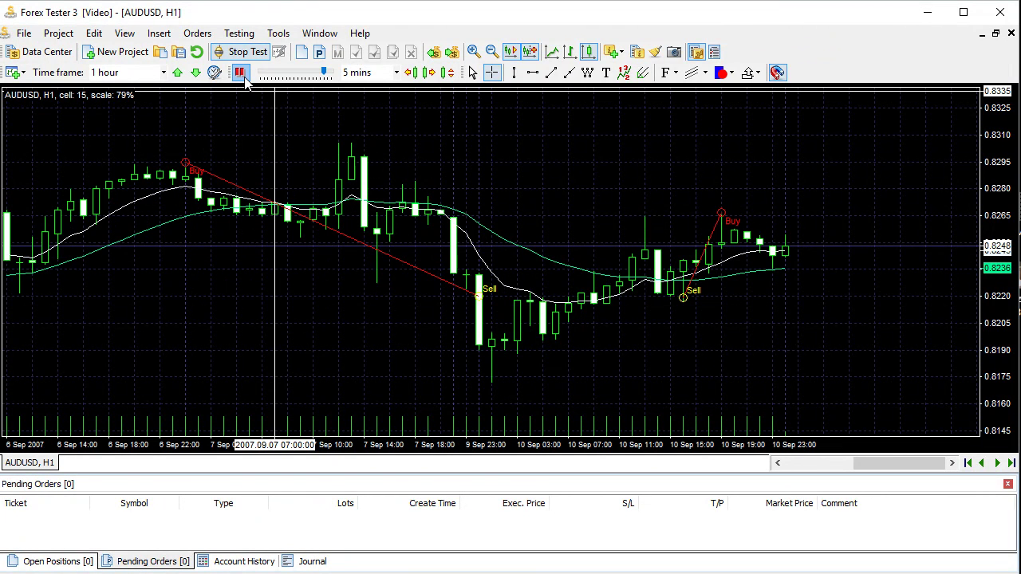
Step: Place a 0.2-lot AUDUSD buy stop at 0.8257 with stop loss 0.8217 and no take profit
{"action": "right_click", "coordinate": [714, 232]}
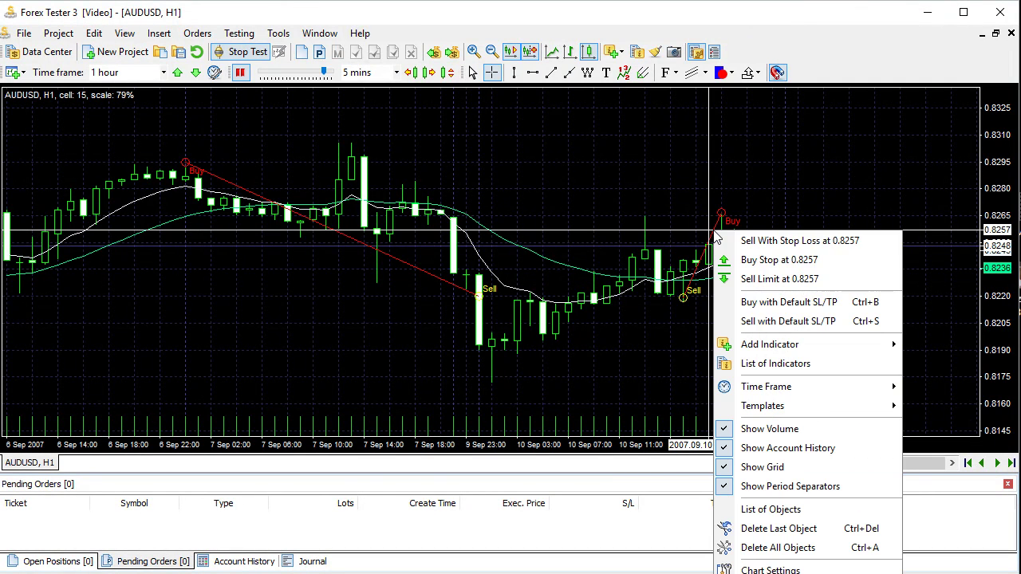
{"action": "left_click", "coordinate": [764, 262]}
{"action": "left_click", "coordinate": [337, 273]}
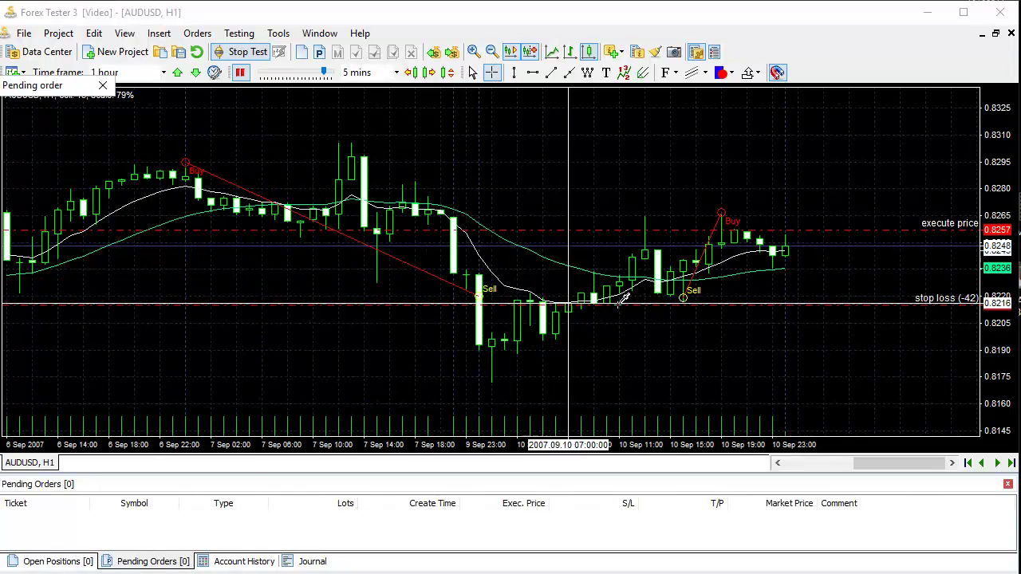
{"action": "left_click", "coordinate": [754, 296]}
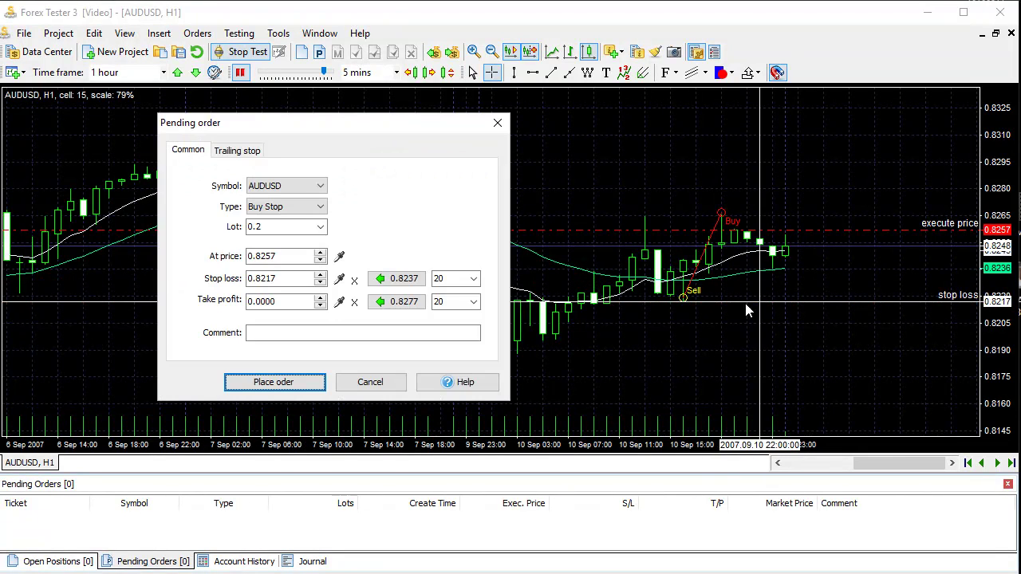
{"action": "left_click", "coordinate": [292, 378]}
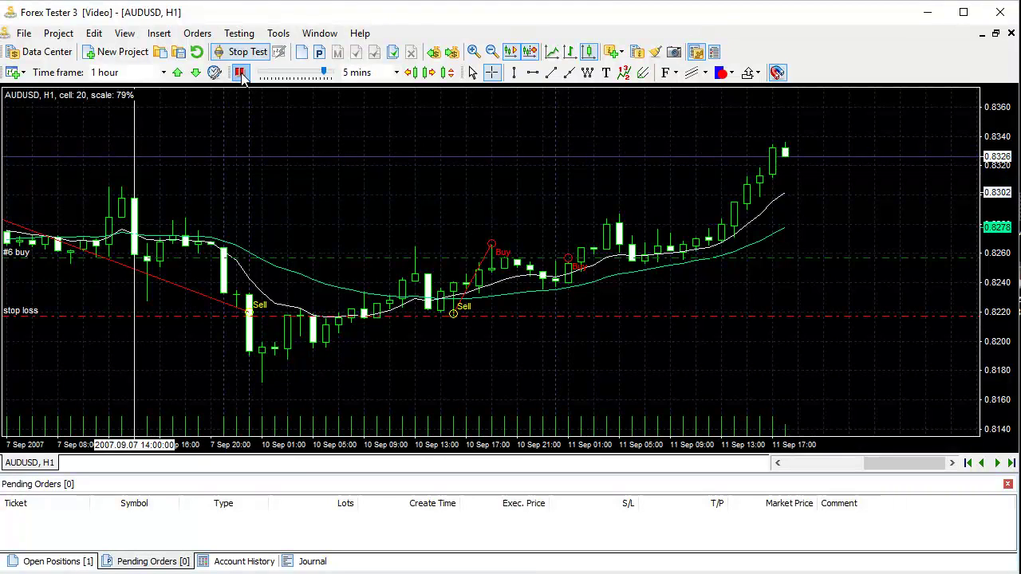
Step: Show the open positions and modify the AUDUSD buy position's stop loss to 0.8309
{"action": "right_click", "coordinate": [810, 180]}
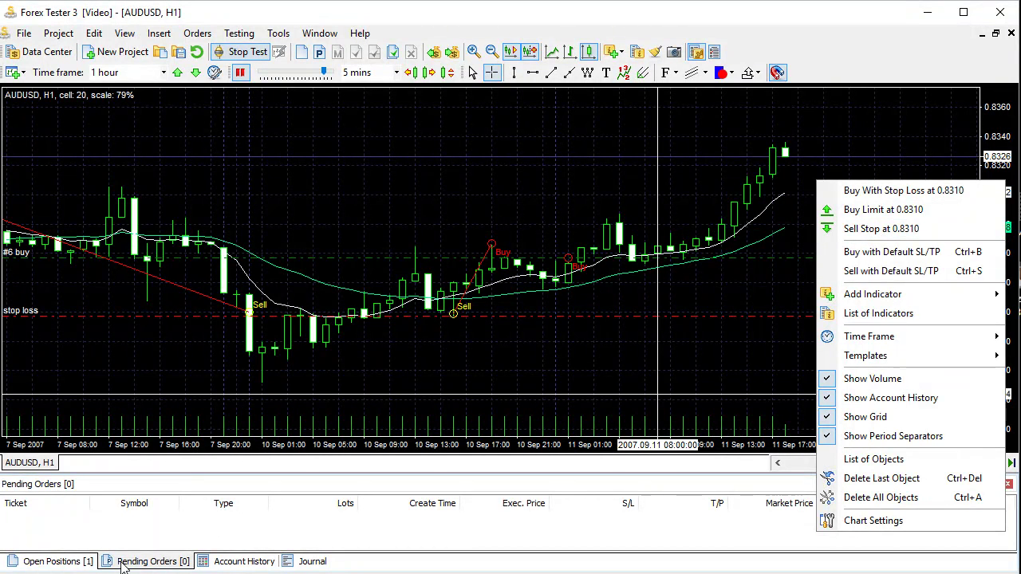
{"action": "left_click", "coordinate": [74, 563]}
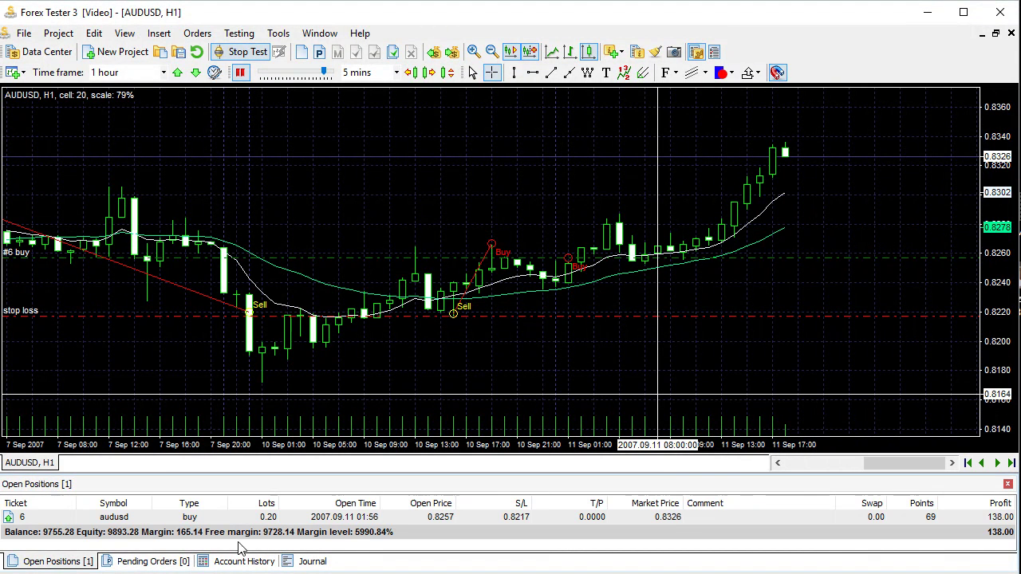
{"action": "right_click", "coordinate": [876, 519]}
{"action": "left_click", "coordinate": [748, 389]}
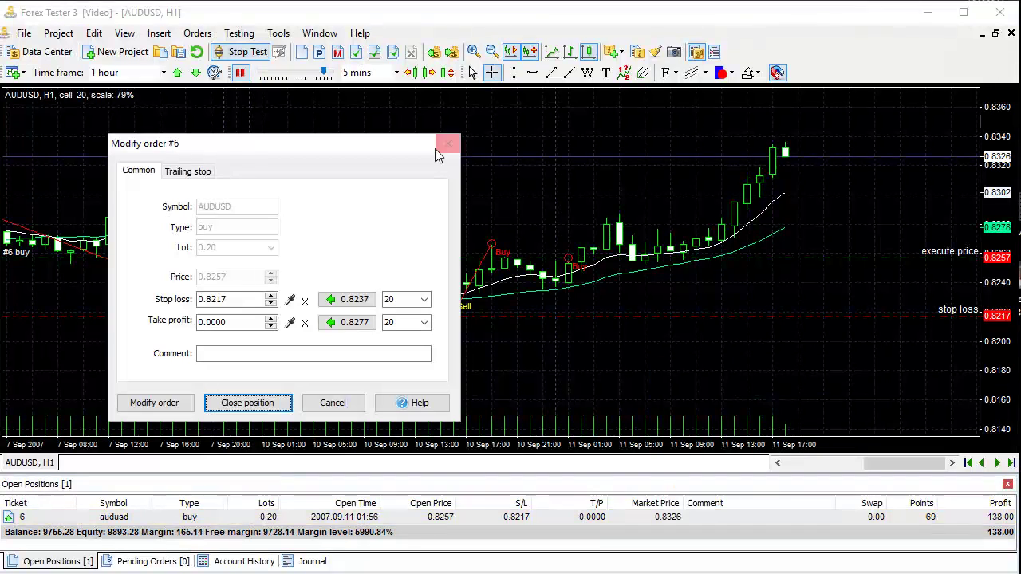
{"action": "left_click", "coordinate": [290, 300]}
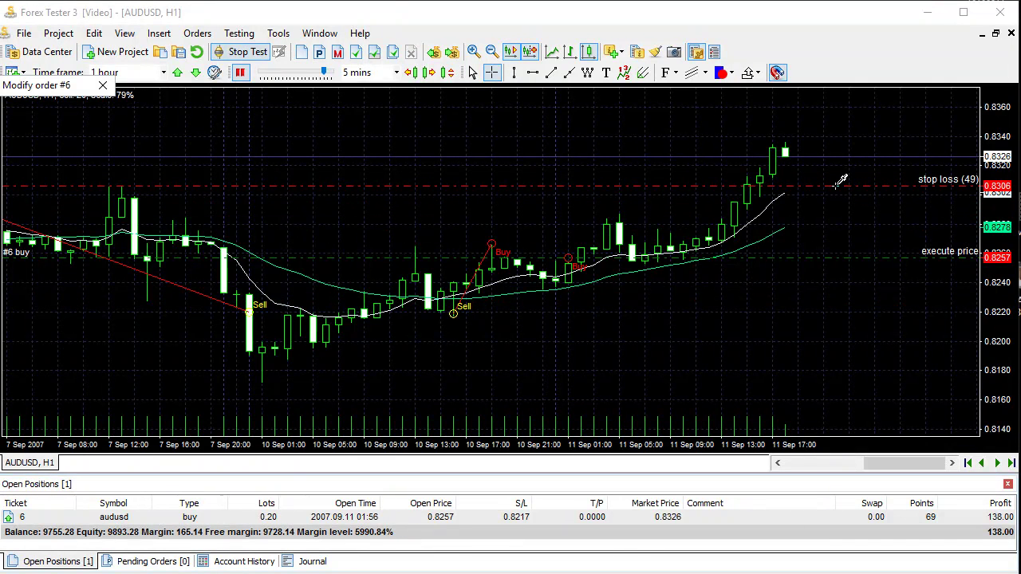
{"action": "left_click", "coordinate": [838, 182]}
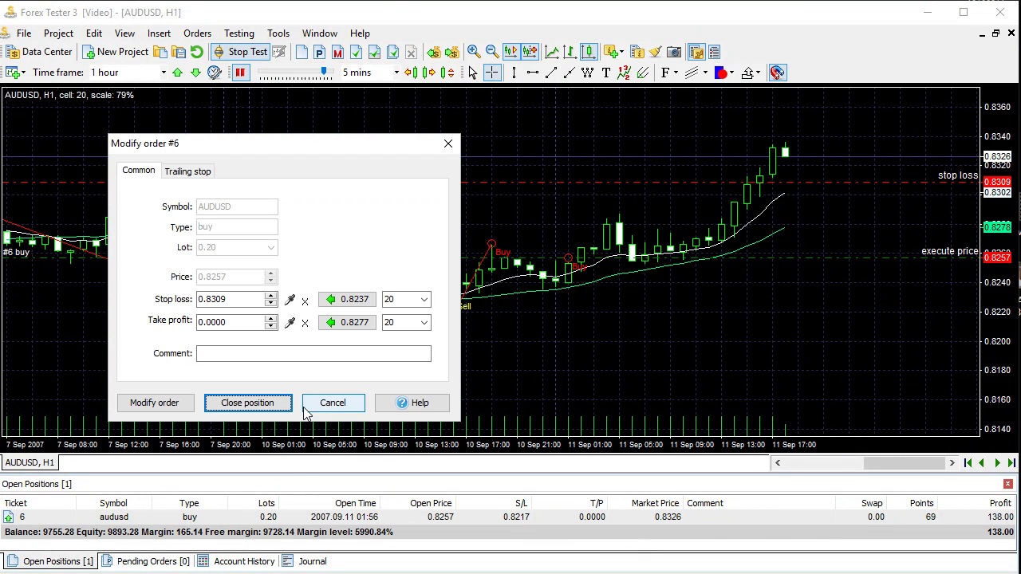
{"action": "left_click", "coordinate": [156, 403]}
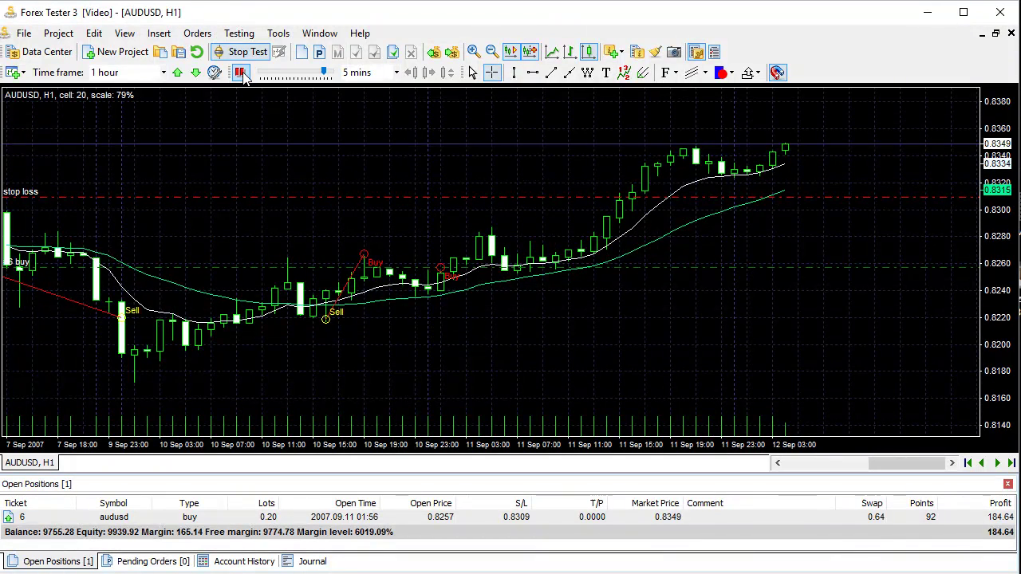
Step: Pause the test on 12 September 2007 at about 04:00 and raise the open buy position's stop loss to 0.8322
{"action": "left_click", "coordinate": [241, 73]}
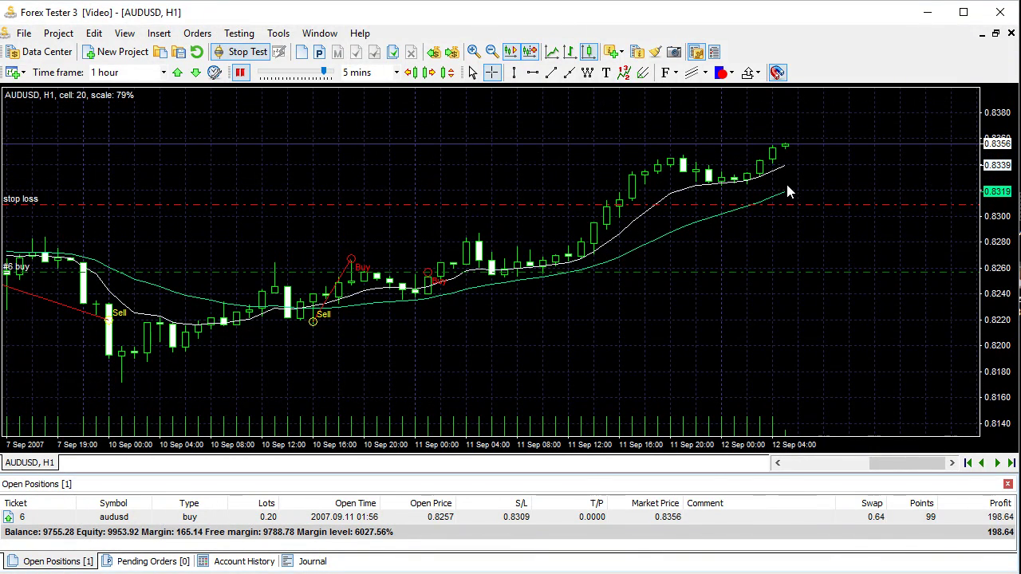
{"action": "right_click", "coordinate": [276, 517]}
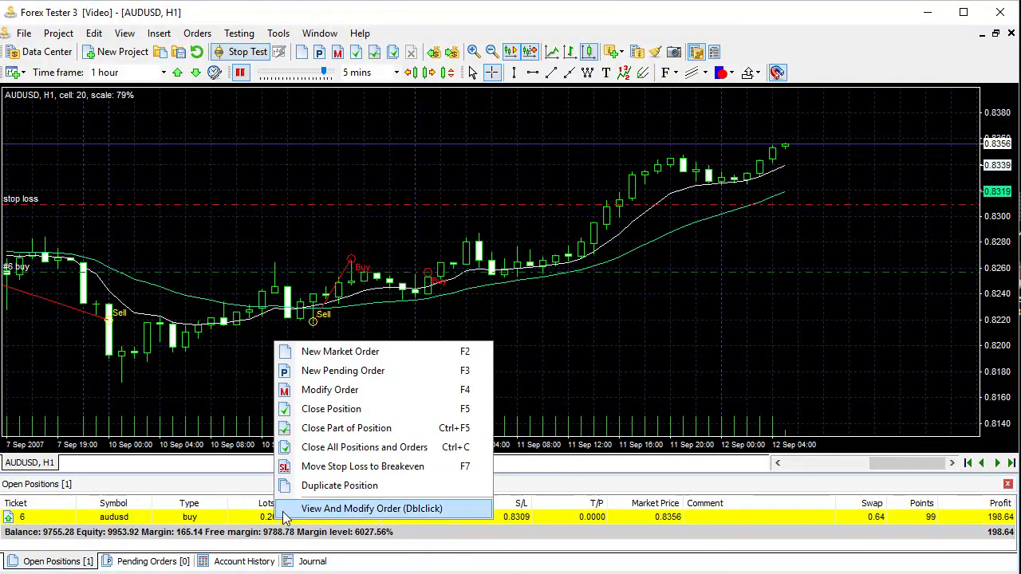
{"action": "left_click", "coordinate": [338, 394]}
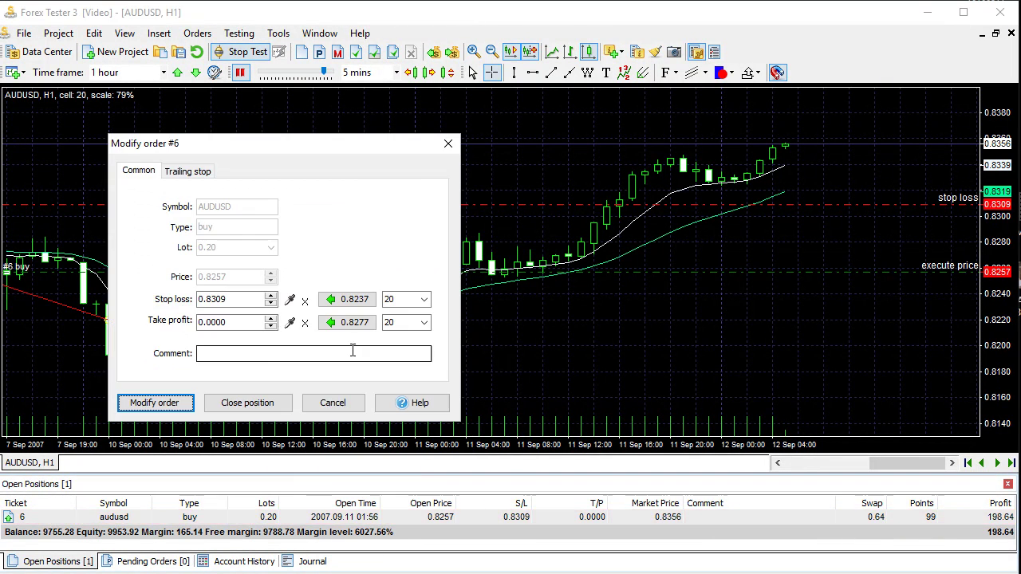
{"action": "left_click", "coordinate": [290, 301]}
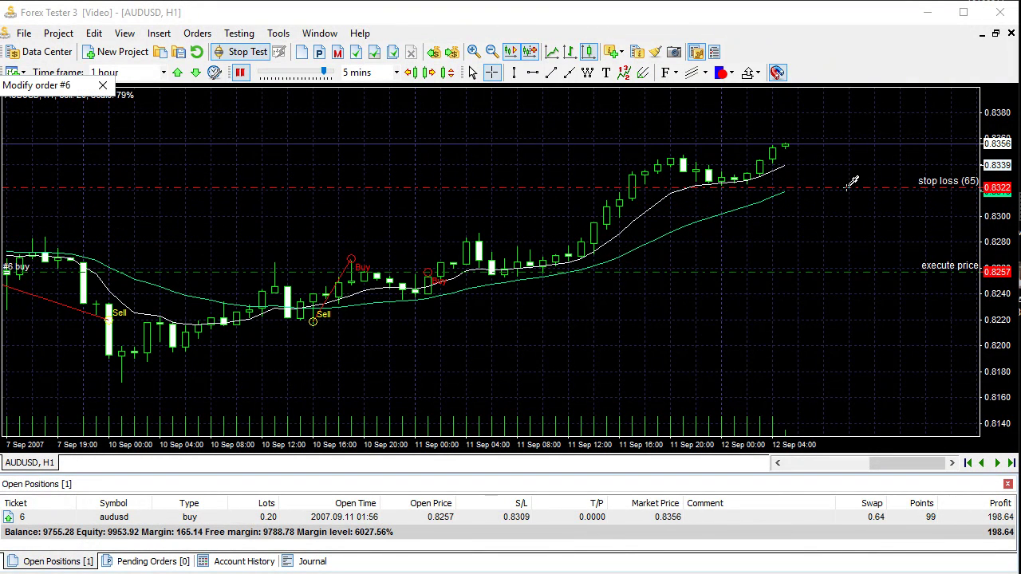
{"action": "left_click", "coordinate": [848, 187]}
{"action": "left_click", "coordinate": [171, 409]}
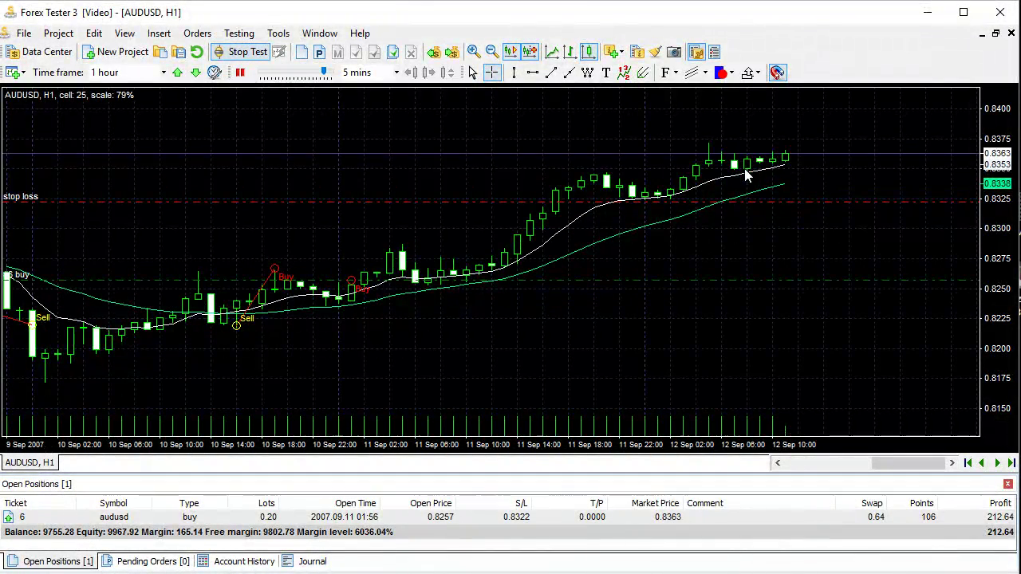
Step: Pause the test on 12 September at about 13:00 and move the buy position's stop loss up to 0.8348
{"action": "left_click", "coordinate": [241, 73]}
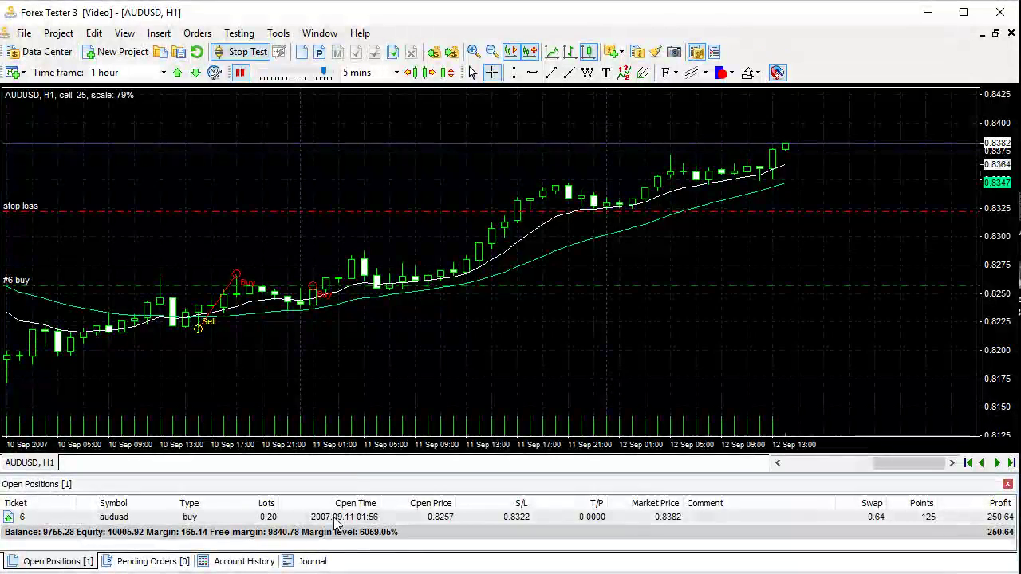
{"action": "right_click", "coordinate": [372, 516]}
{"action": "left_click", "coordinate": [391, 389]}
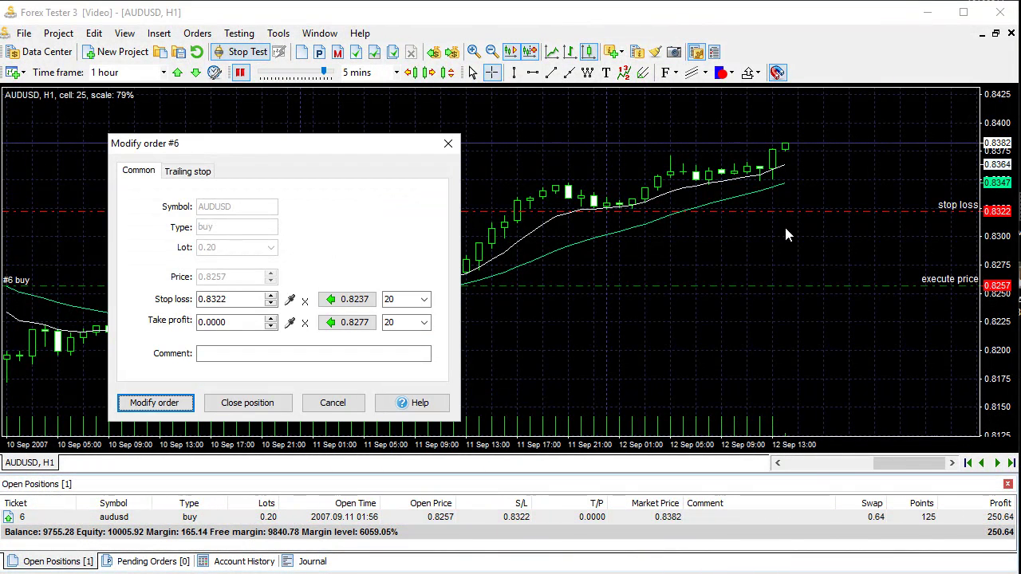
{"action": "left_click", "coordinate": [290, 301]}
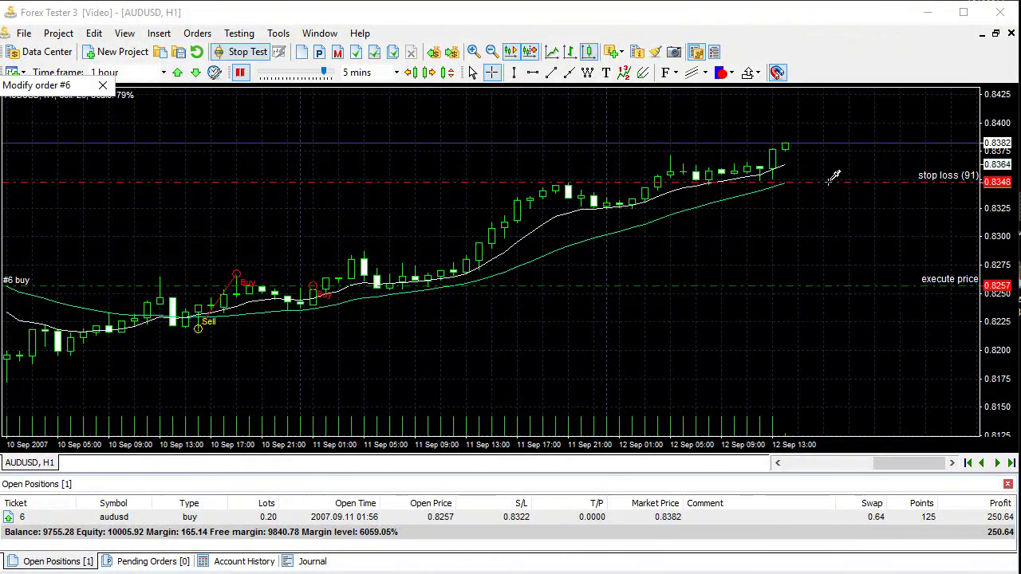
{"action": "left_click", "coordinate": [830, 180]}
{"action": "left_click", "coordinate": [154, 403]}
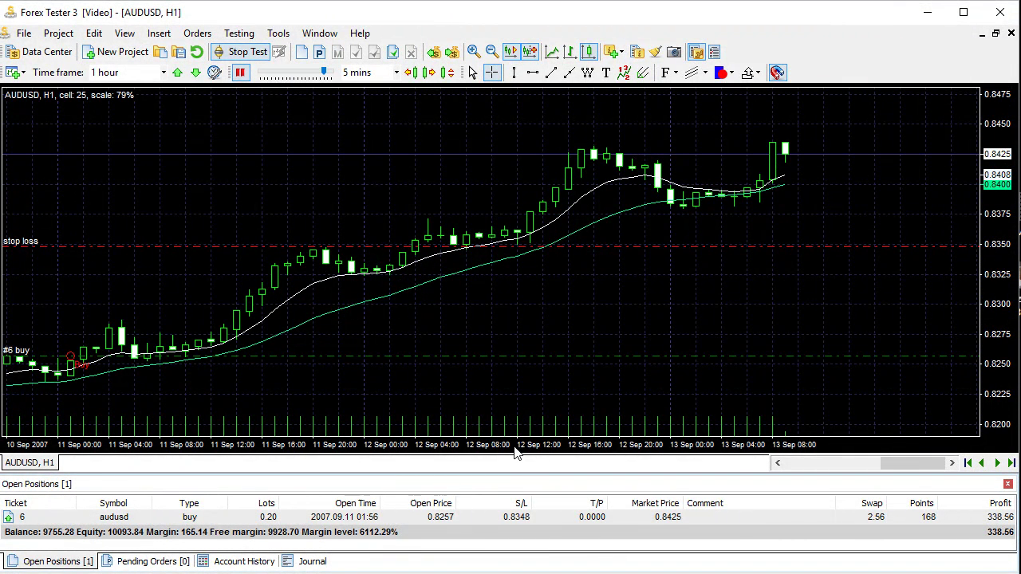
Step: Trail the open buy position's stop loss up to 0.8381, just below the recent swing low
{"action": "right_click", "coordinate": [473, 517]}
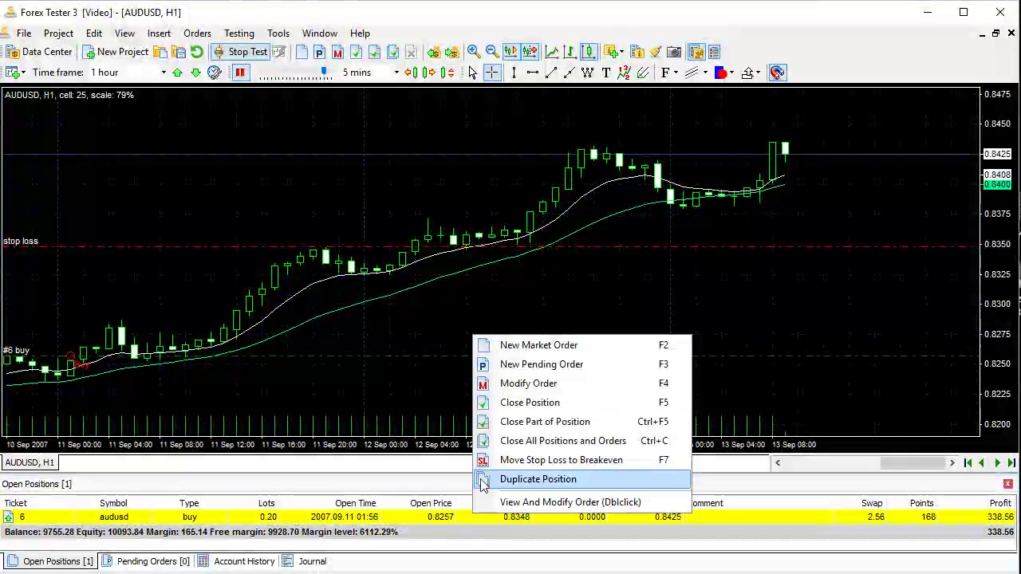
{"action": "right_click", "coordinate": [270, 518]}
{"action": "left_click", "coordinate": [323, 389]}
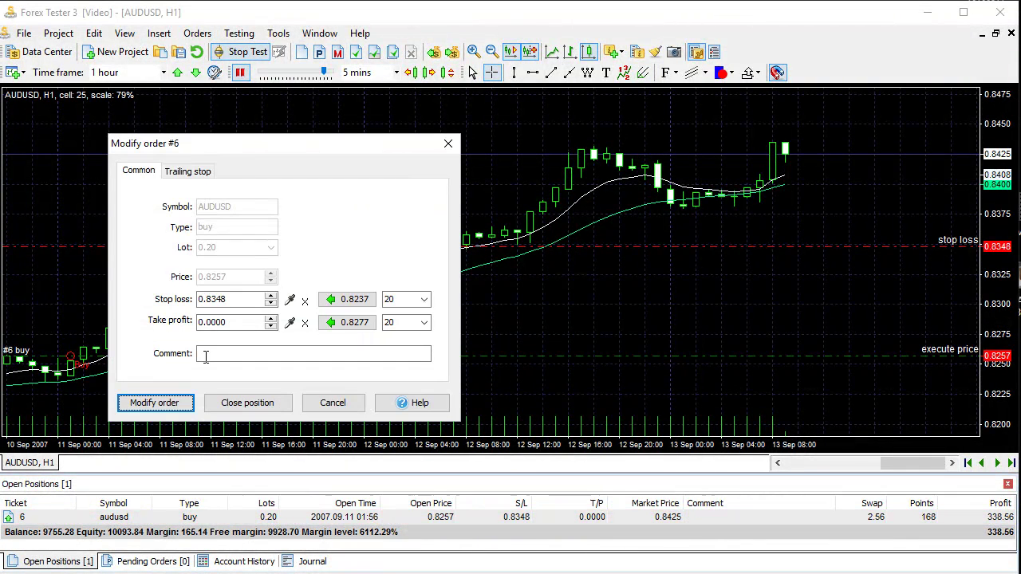
{"action": "left_click", "coordinate": [290, 299]}
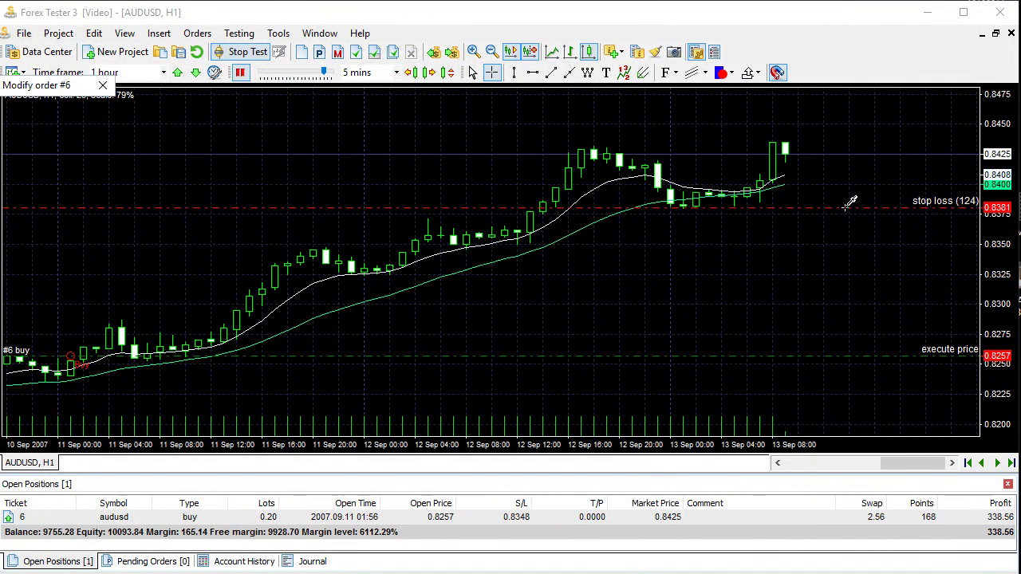
{"action": "left_click", "coordinate": [850, 204]}
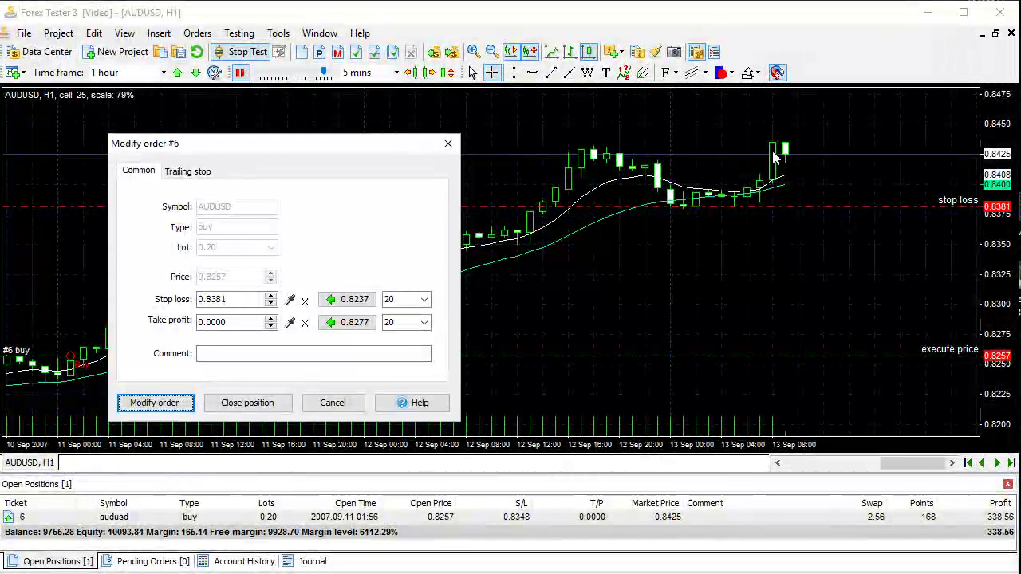
{"action": "left_click", "coordinate": [156, 403]}
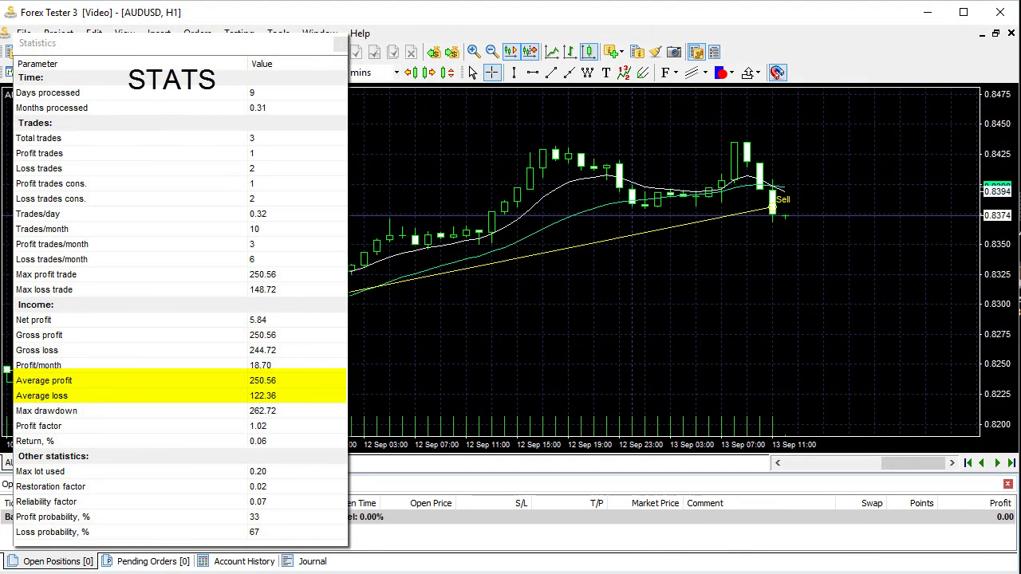
Step: Examine the closed buy trade on the 15-minute AUDUSD chart, moving along it to 13 September 2007
{"action": "left_click_drag", "start_coordinate": [423, 251], "coordinate": [661, 316]}
{"action": "scroll", "coordinate": [663, 304], "scroll_direction": "down", "scroll_amount": 5}
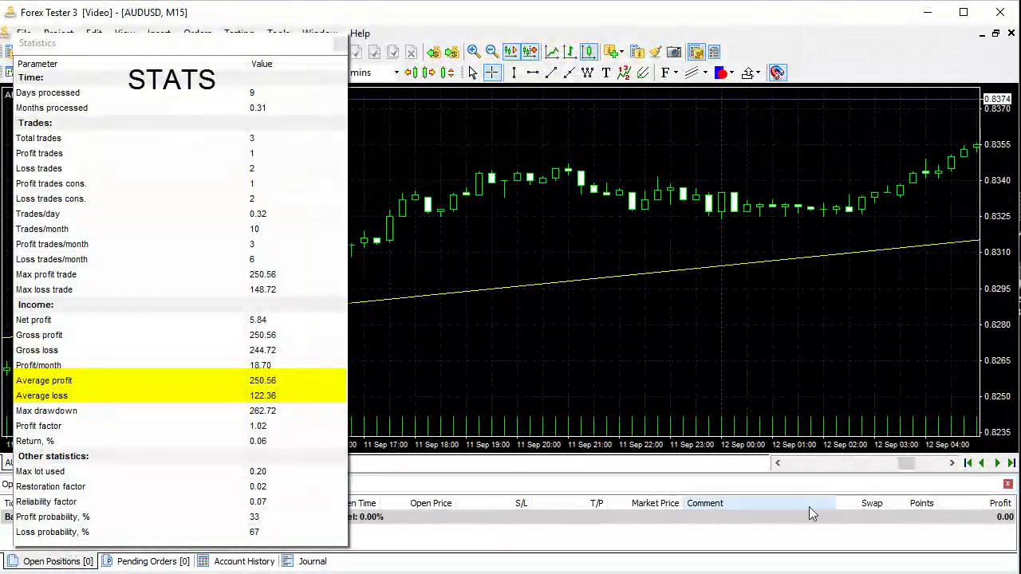
{"action": "mouse_move", "coordinate": [906, 463]}
{"action": "left_mouse_down"}
{"action": "mouse_move", "coordinate": [941, 470]}
{"action": "mouse_move", "coordinate": [925, 470]}
{"action": "left_mouse_up"}
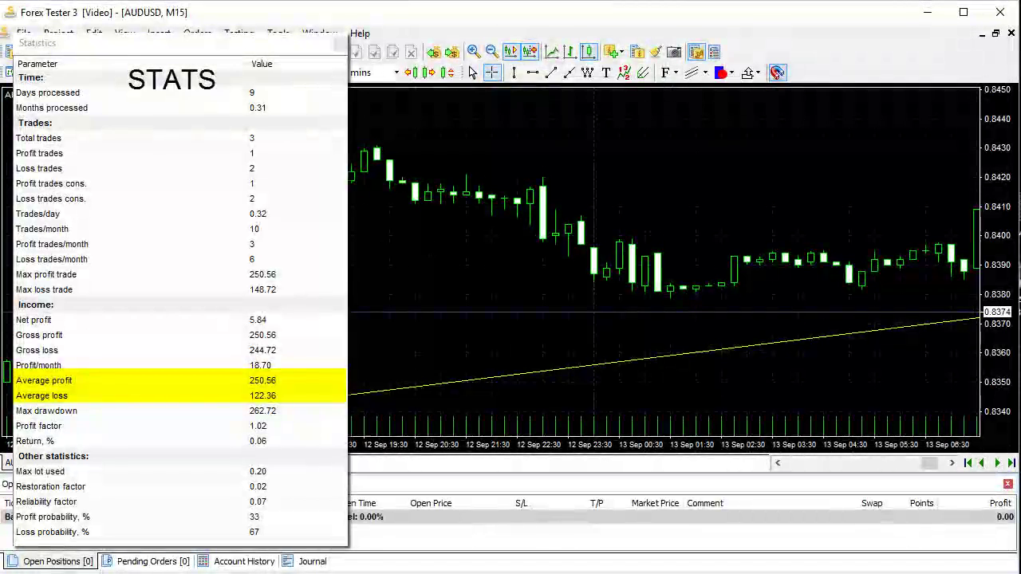